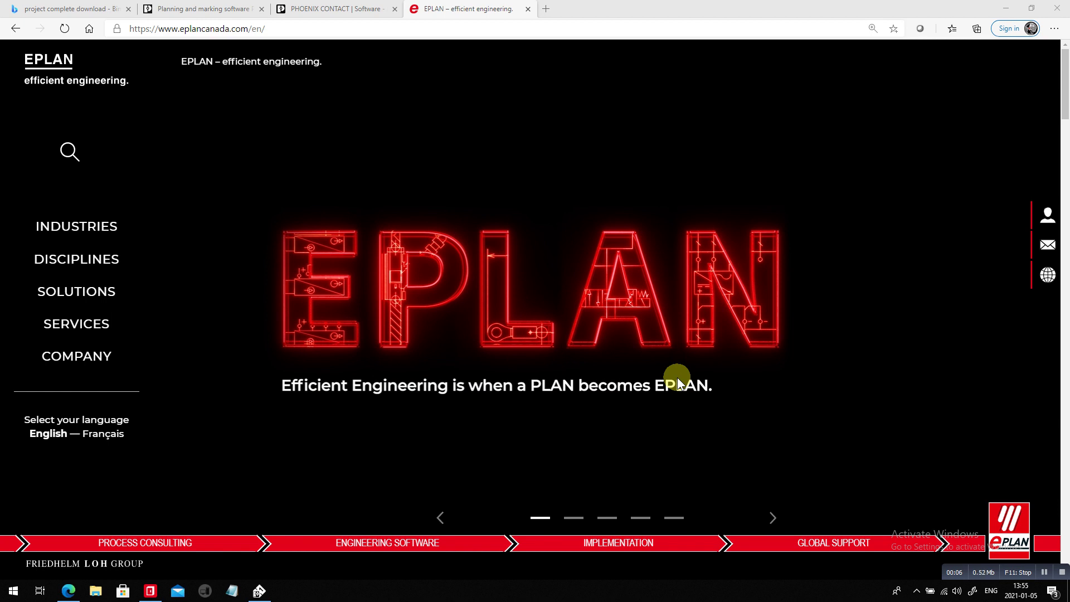
View the Rittal and EPLAN slide on the website, minimize the browser and switch to EPLAN Pro Panel.
left_click(573, 517)
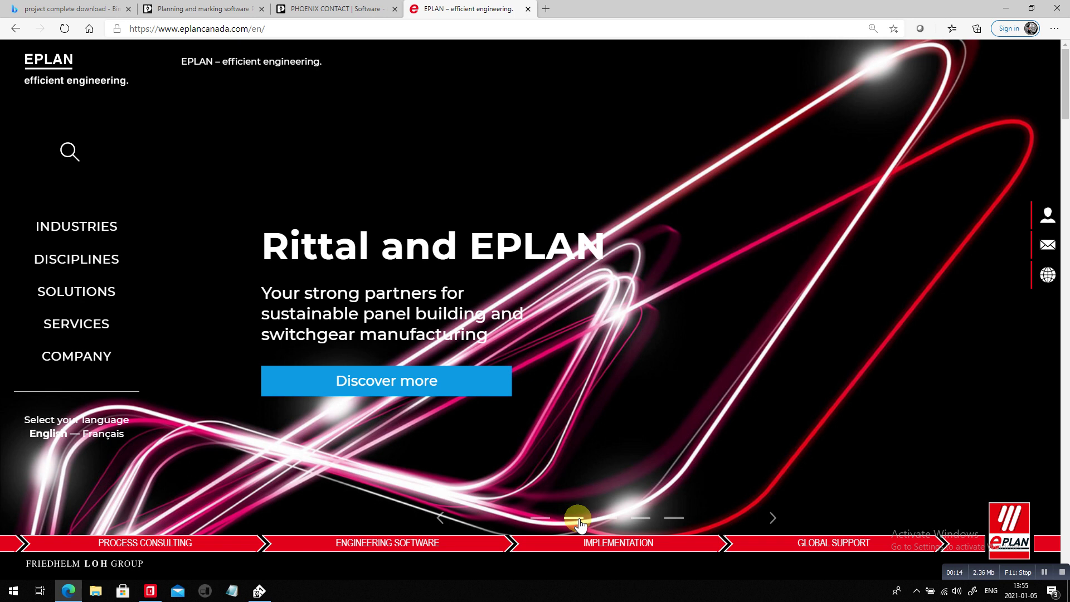
left_click(1008, 9)
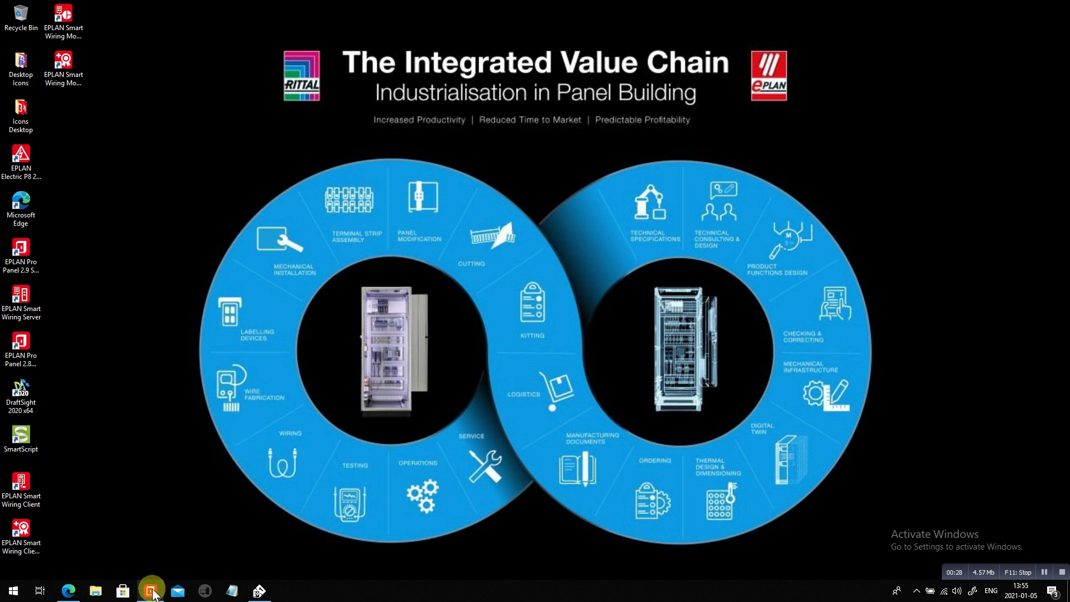
mouse_move(149, 591)
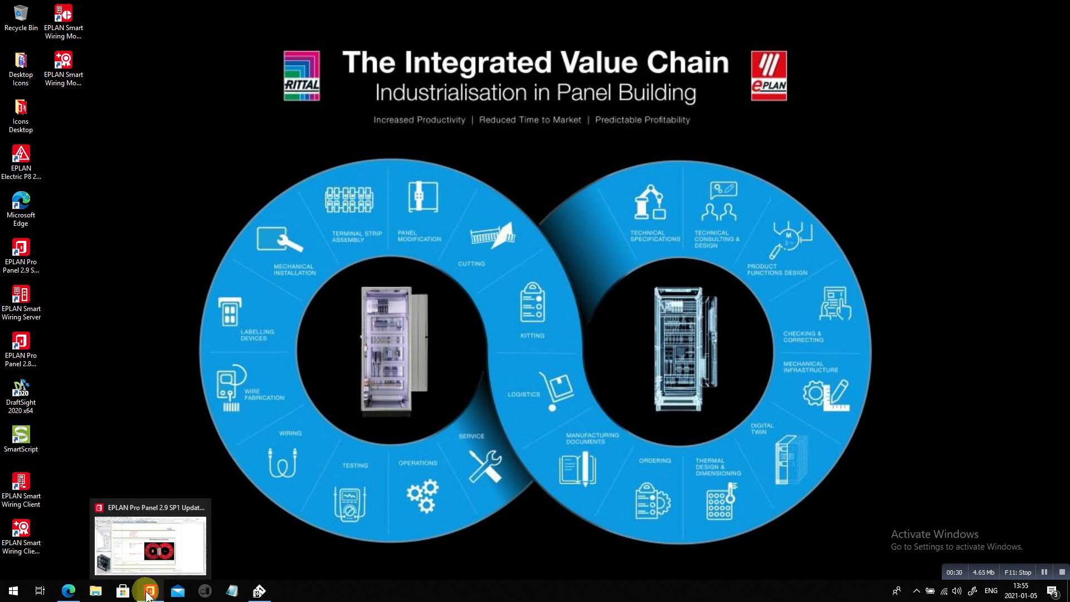
left_click(148, 592)
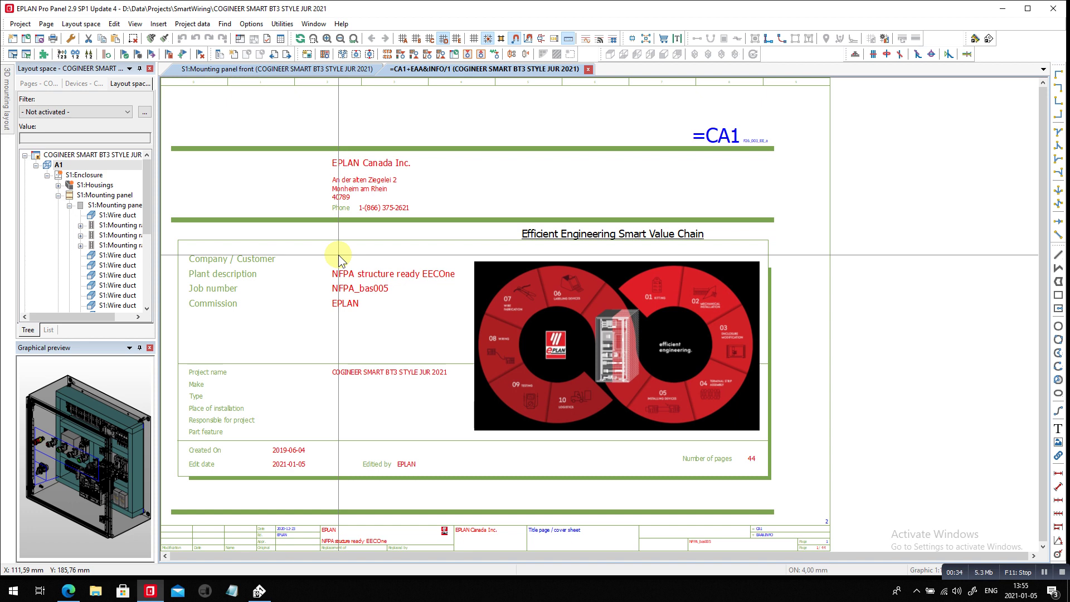
Find the 600VAC structure in the project's pages and open its page 04 power diagram.
scroll(551, 322, "up", 4)
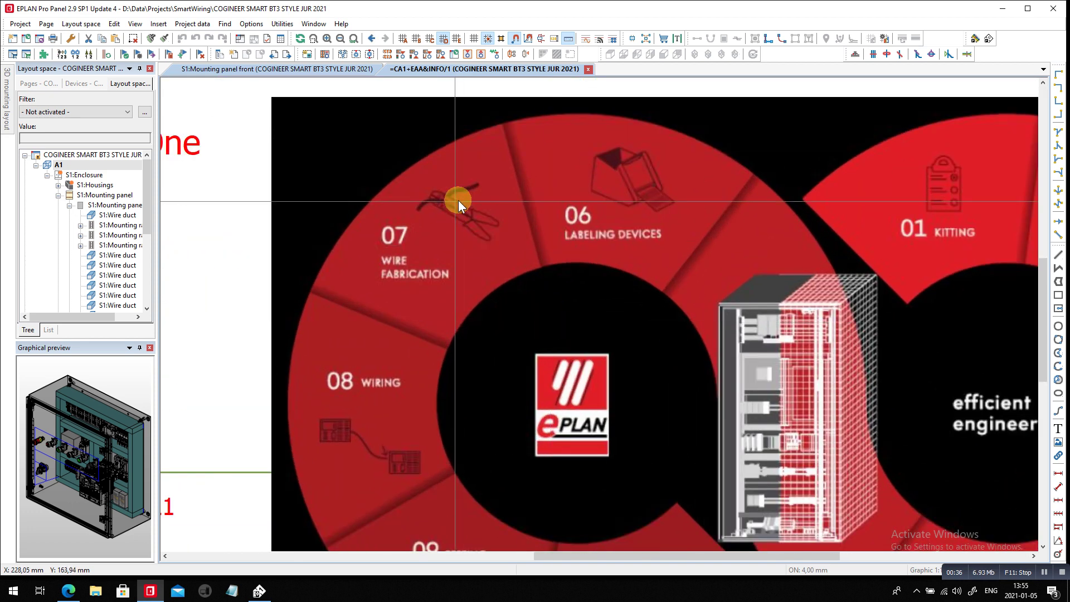
scroll(469, 234, "down", 1)
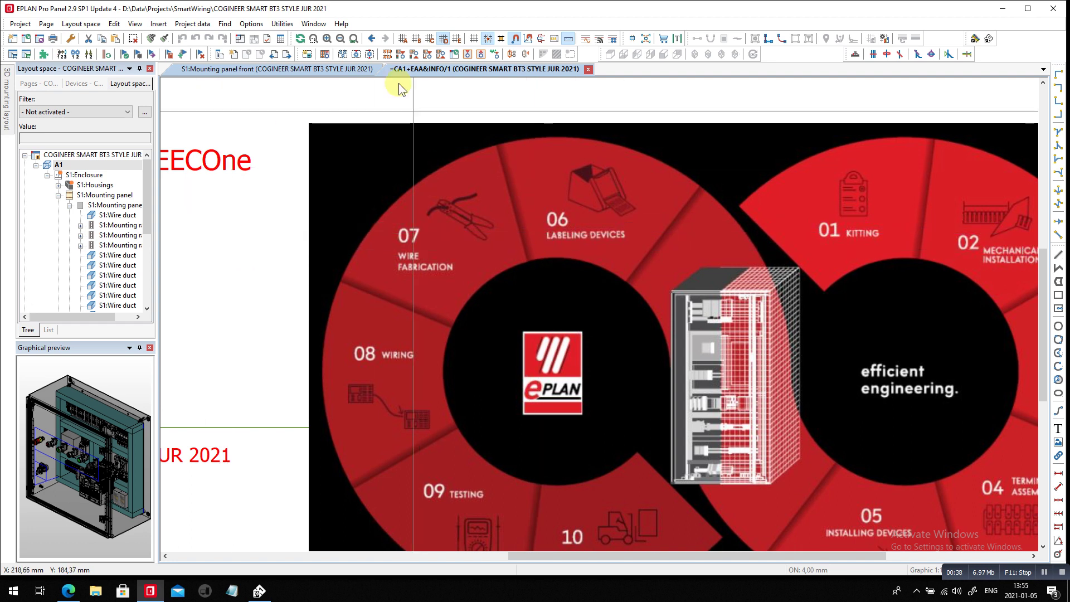
left_click(35, 83)
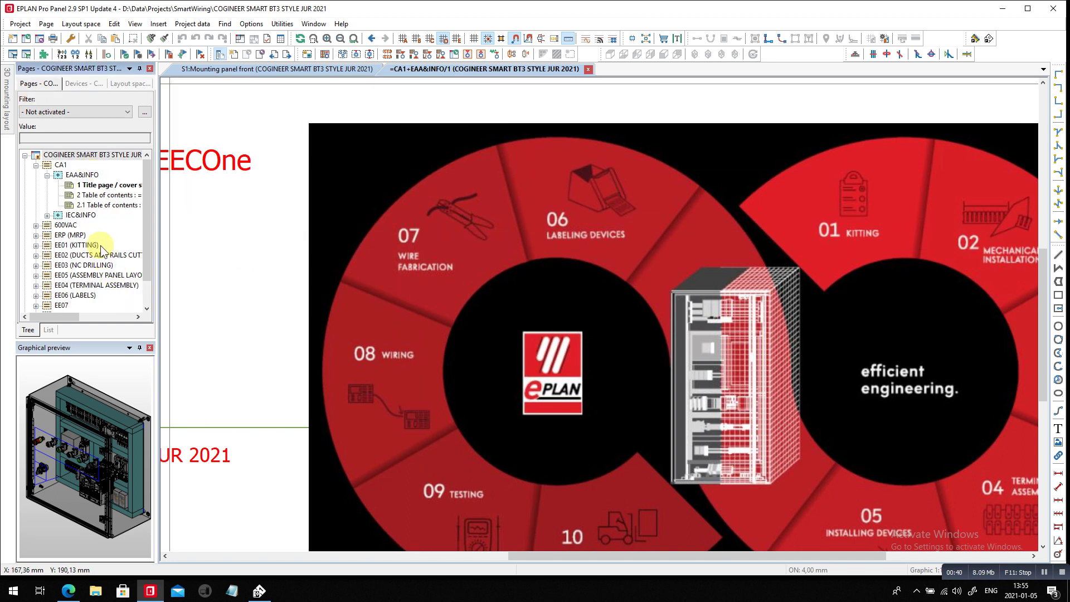
left_click(65, 224)
left_click(48, 426)
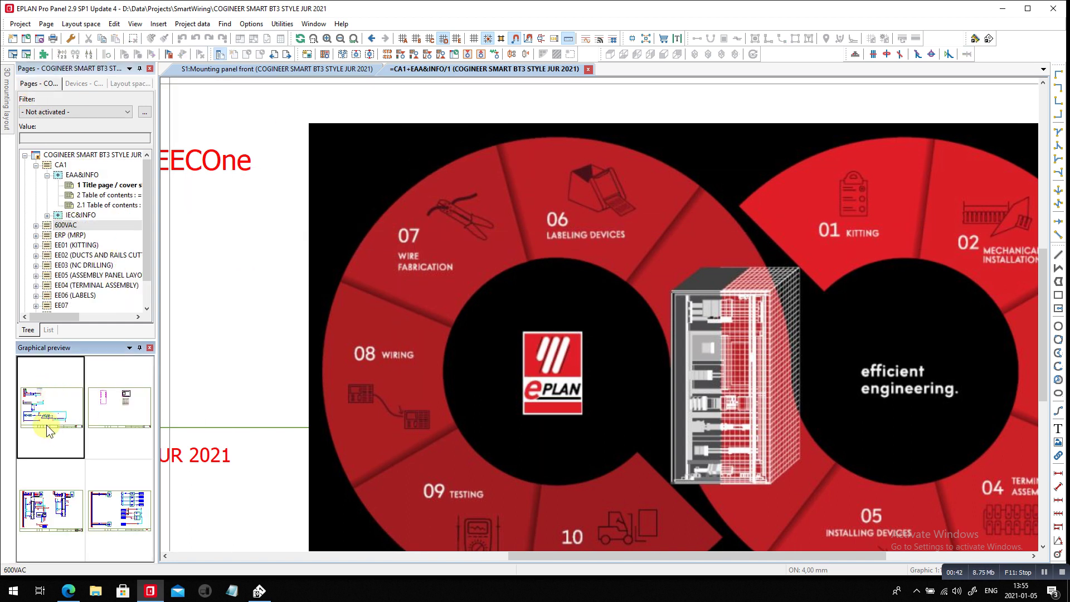
double_click(83, 399)
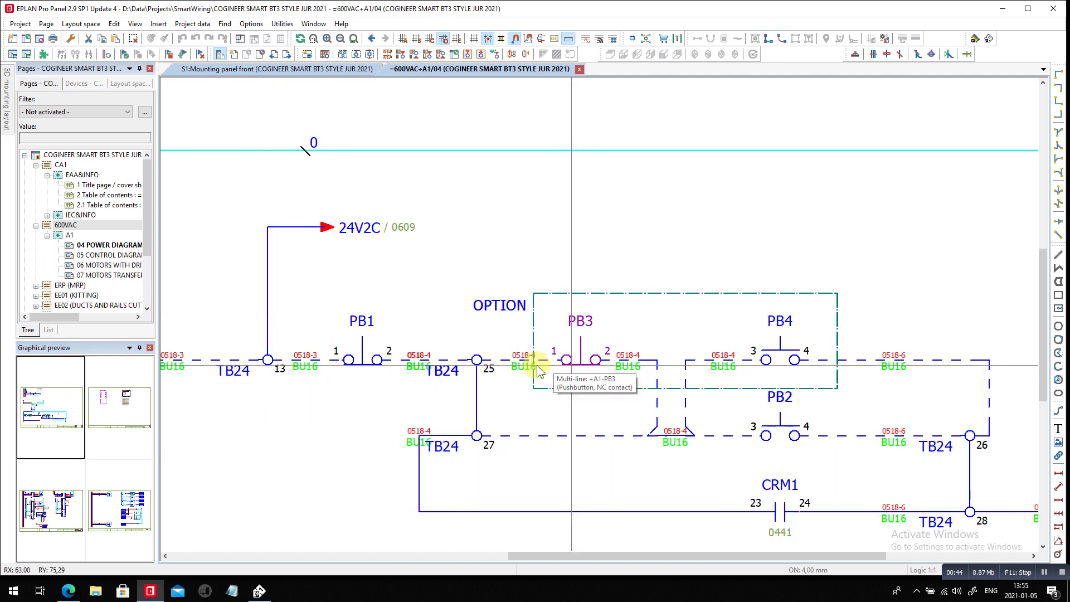
Inspect the properties and parts data of terminal 13 on strip TB24, and close its properties.
left_click(477, 359)
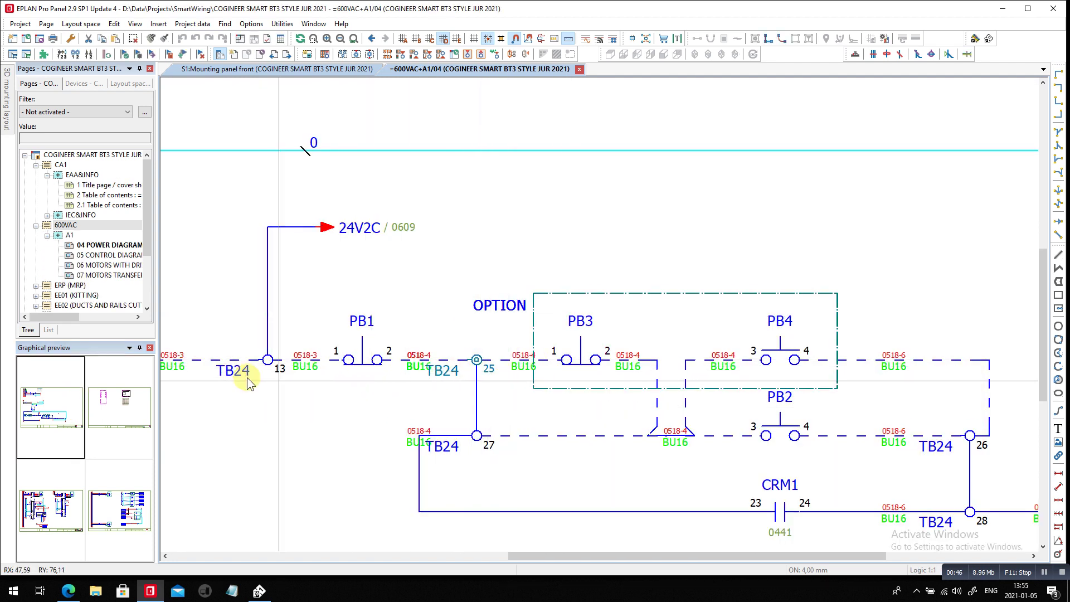
left_click(268, 361)
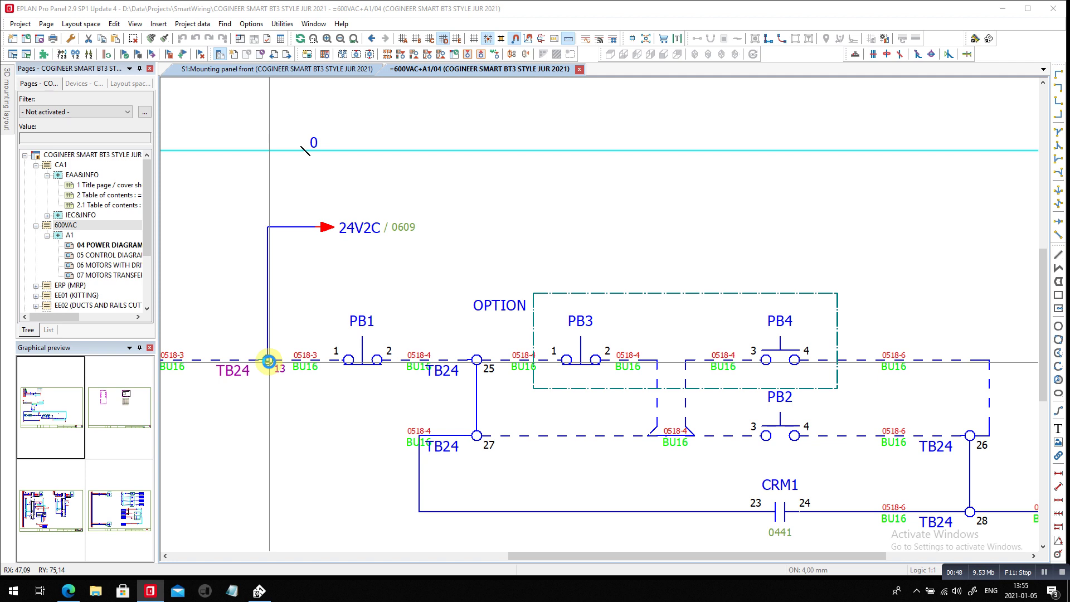
double_click(268, 360)
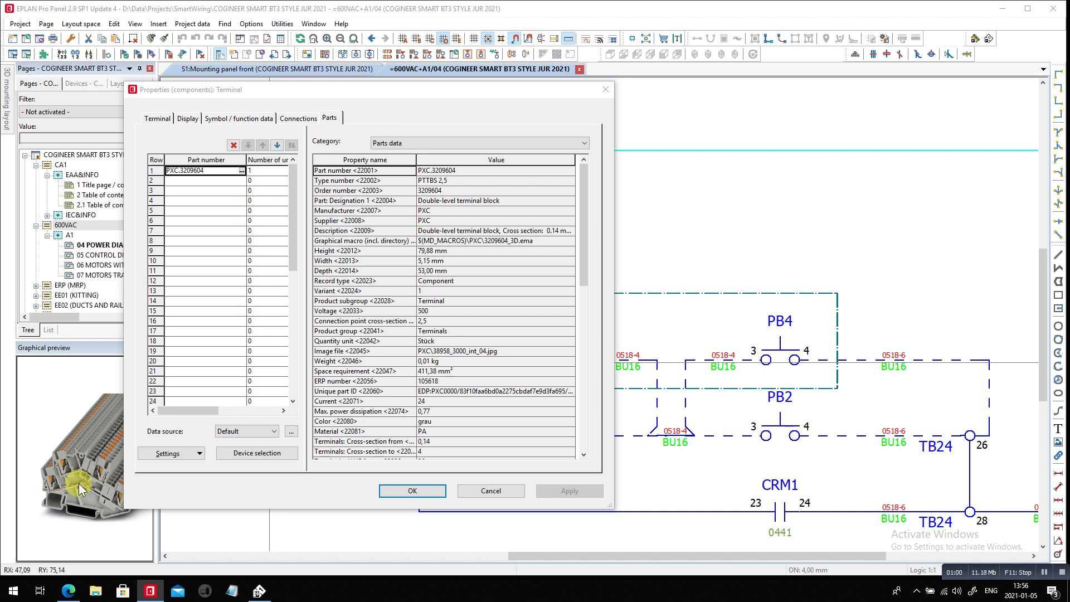
left_click(159, 119)
left_click(412, 491)
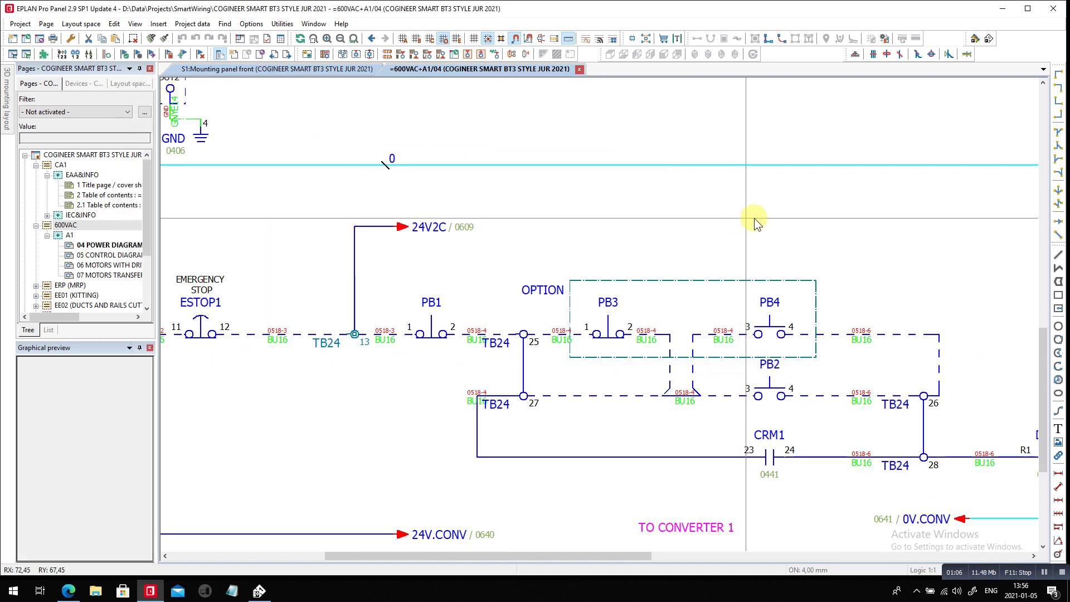
Open the S1 mounting panel from layout space A1 in its own 3D view.
scroll(756, 219, "down", 1)
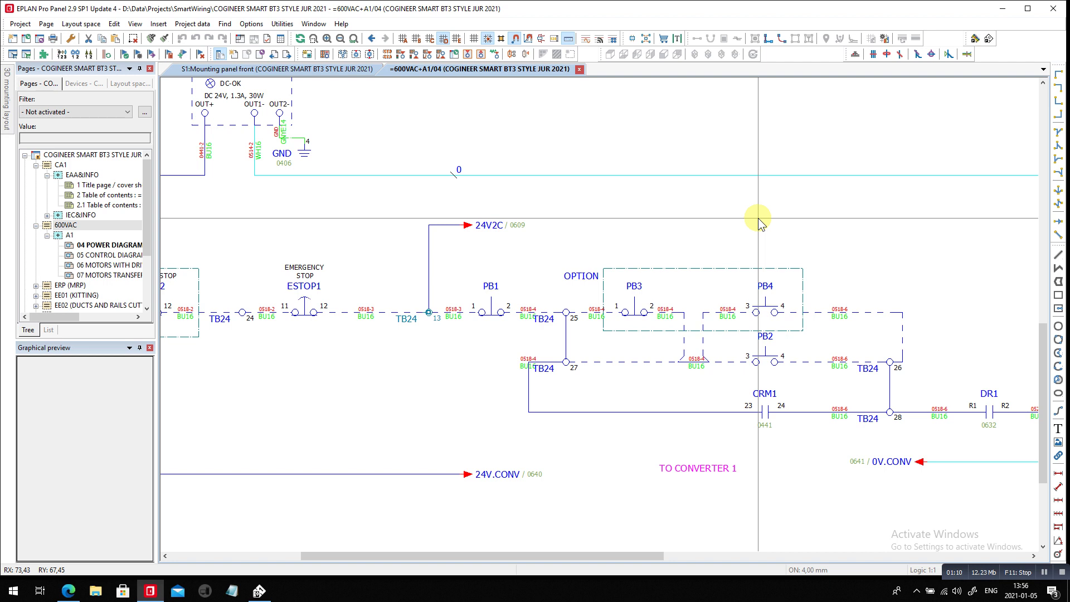
left_click(133, 84)
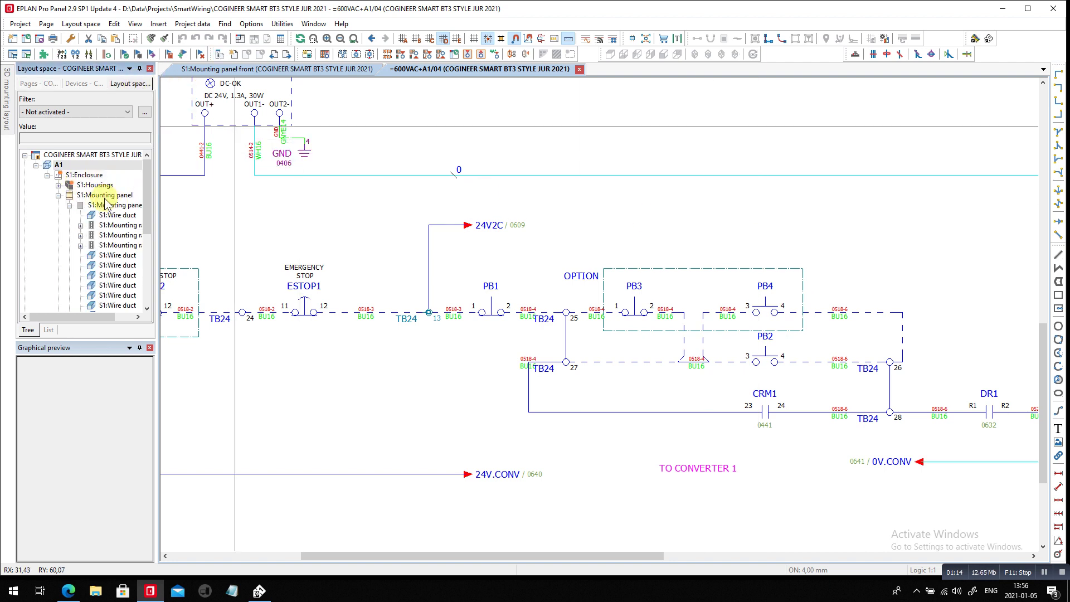
left_click(103, 196)
double_click(104, 196)
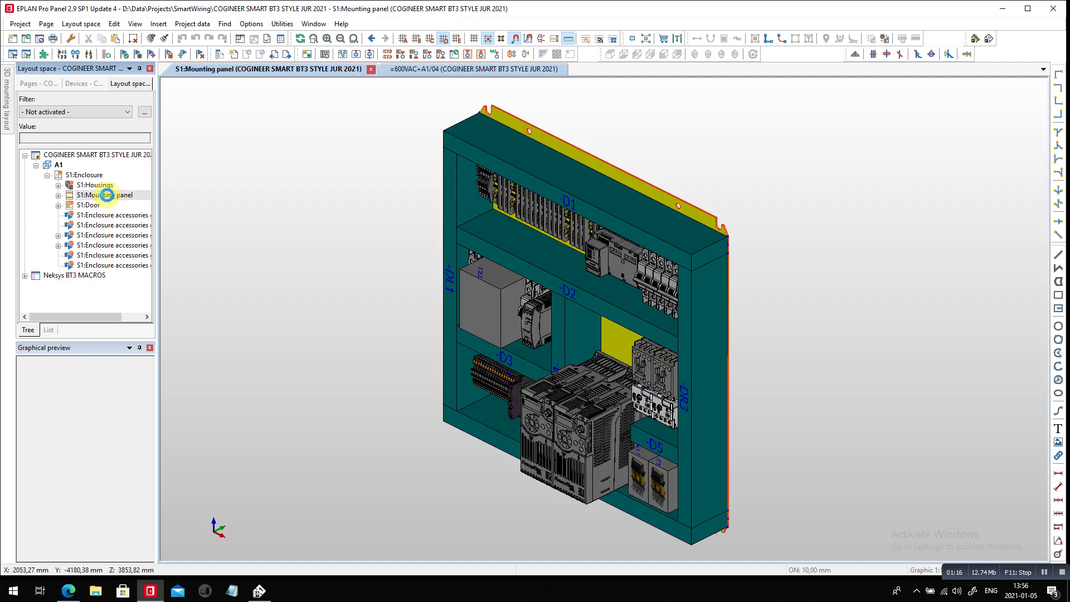
Inspect the mounting panel from the front and from an isometric viewpoint.
left_click(658, 58)
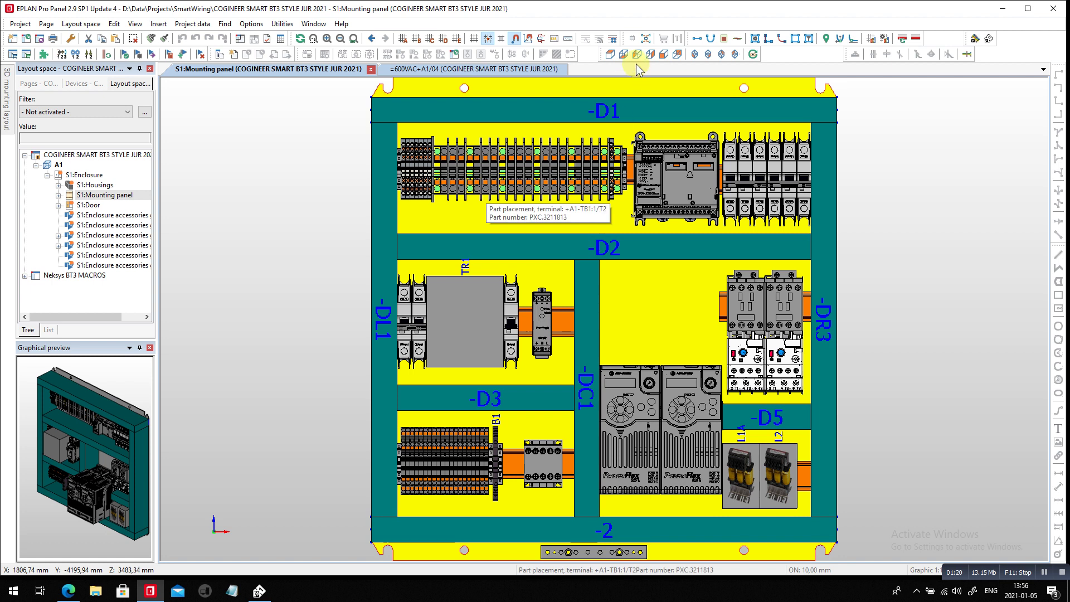
left_click(692, 55)
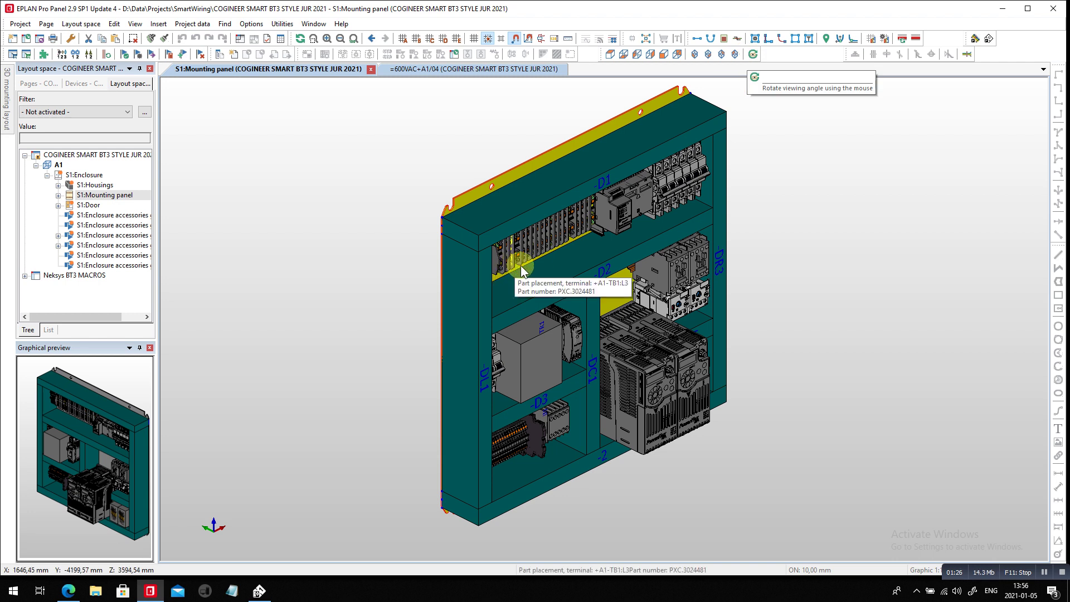
scroll(513, 264, "up", 2)
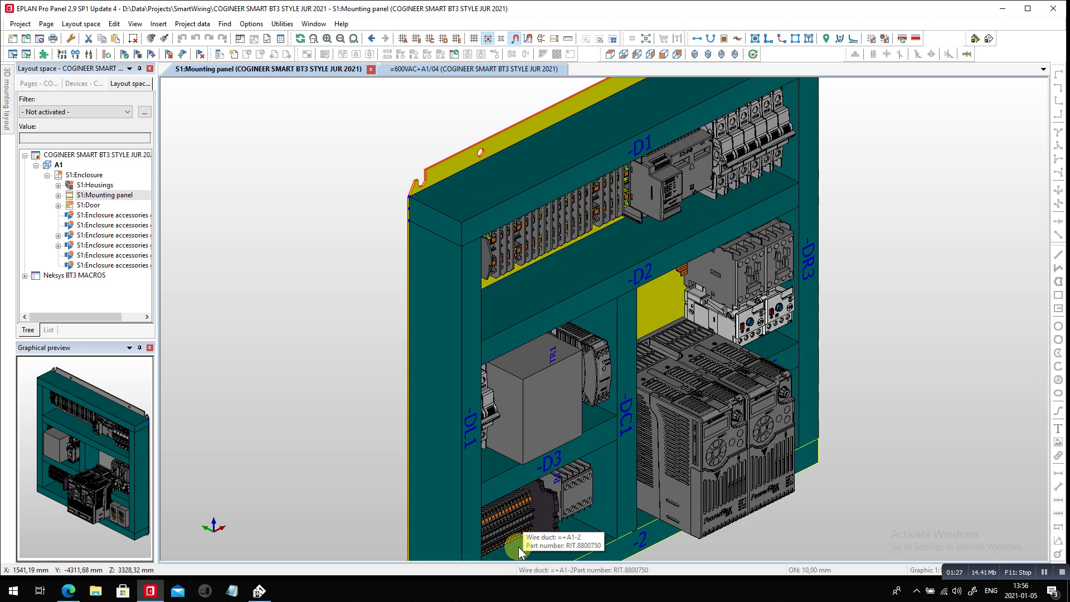
Return the mounting panel to the front viewpoint and examine the terminal strip between wire ducts D1 and D2 up close.
left_click(663, 54)
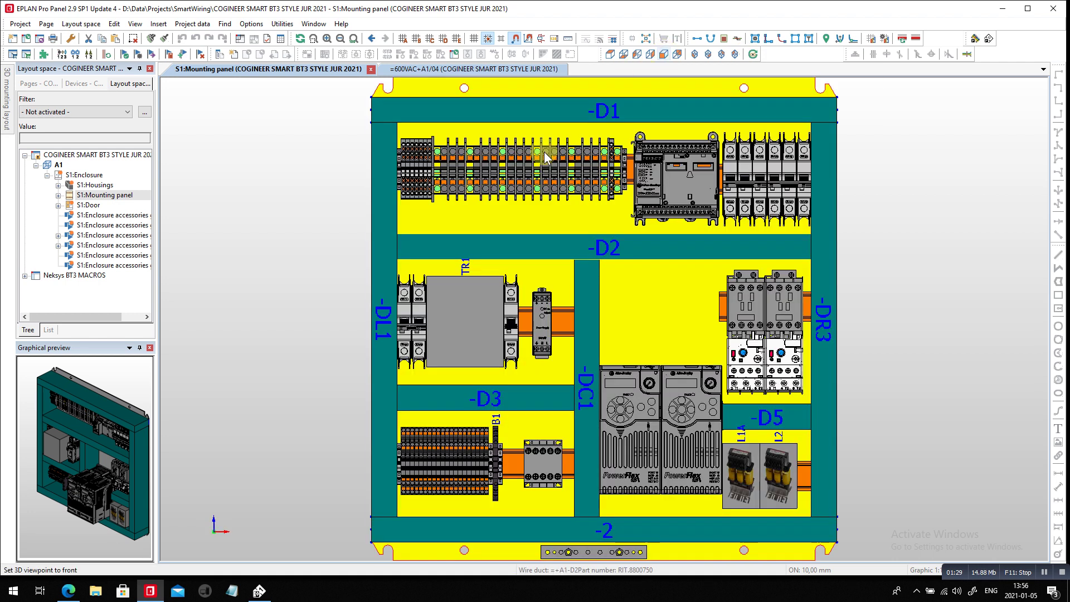
scroll(456, 154, "up", 1)
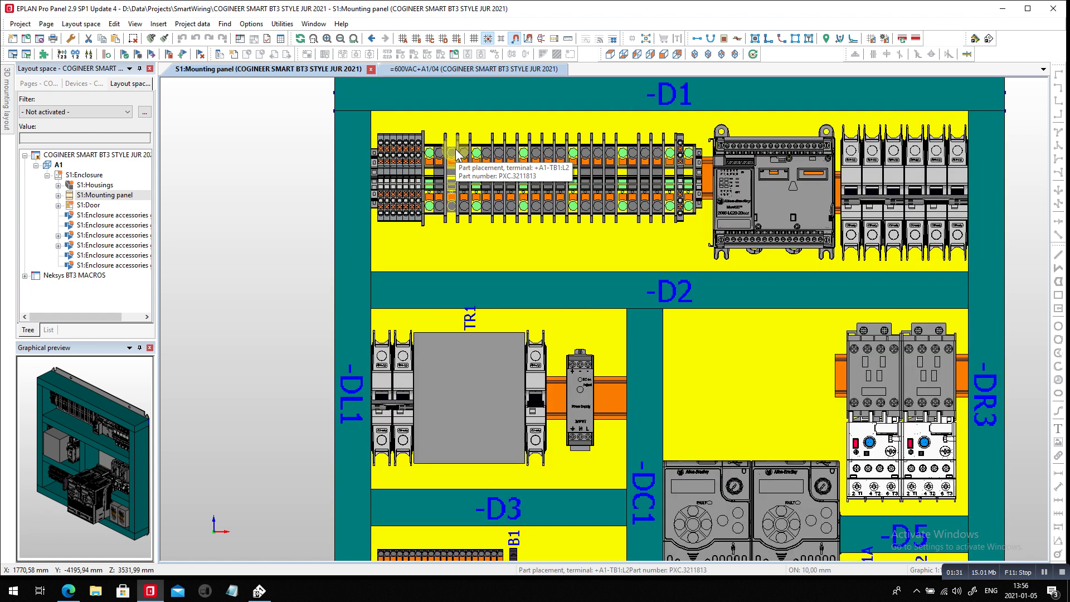
scroll(358, 152, "down", 1)
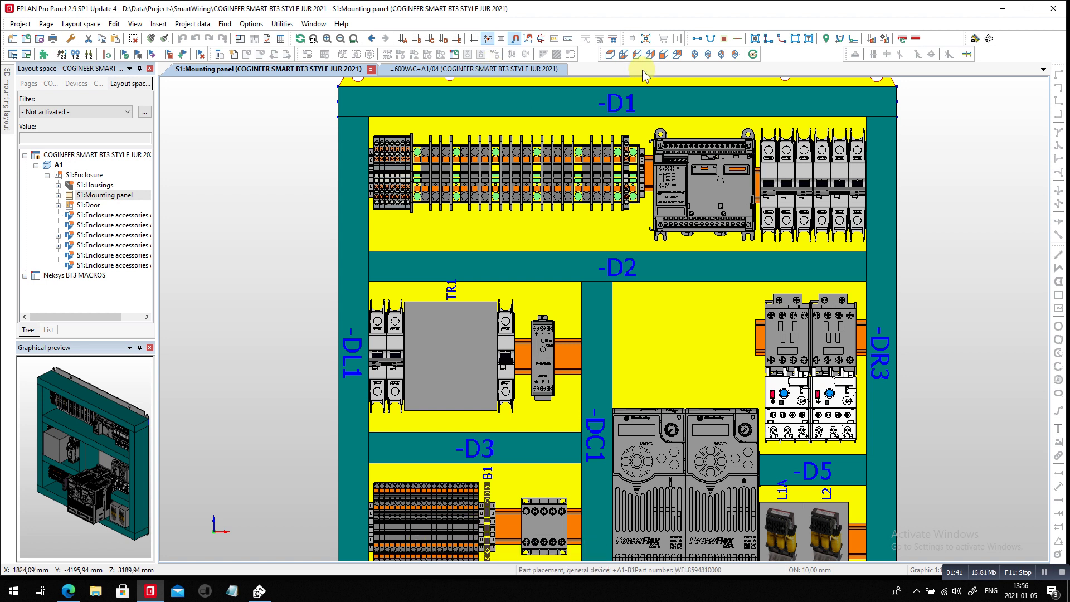
left_click(314, 38)
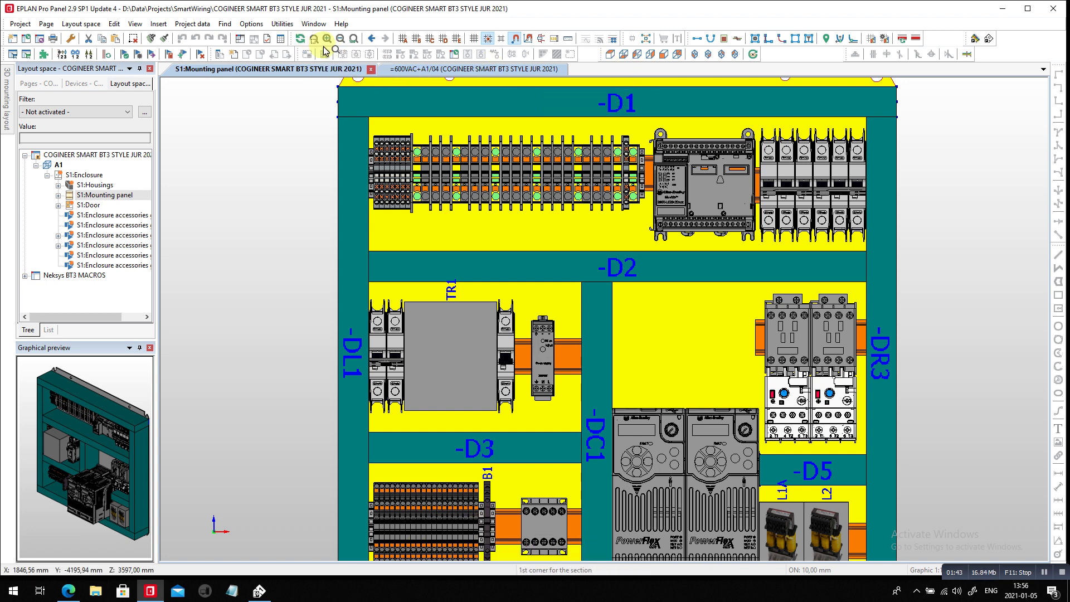
left_click(358, 125)
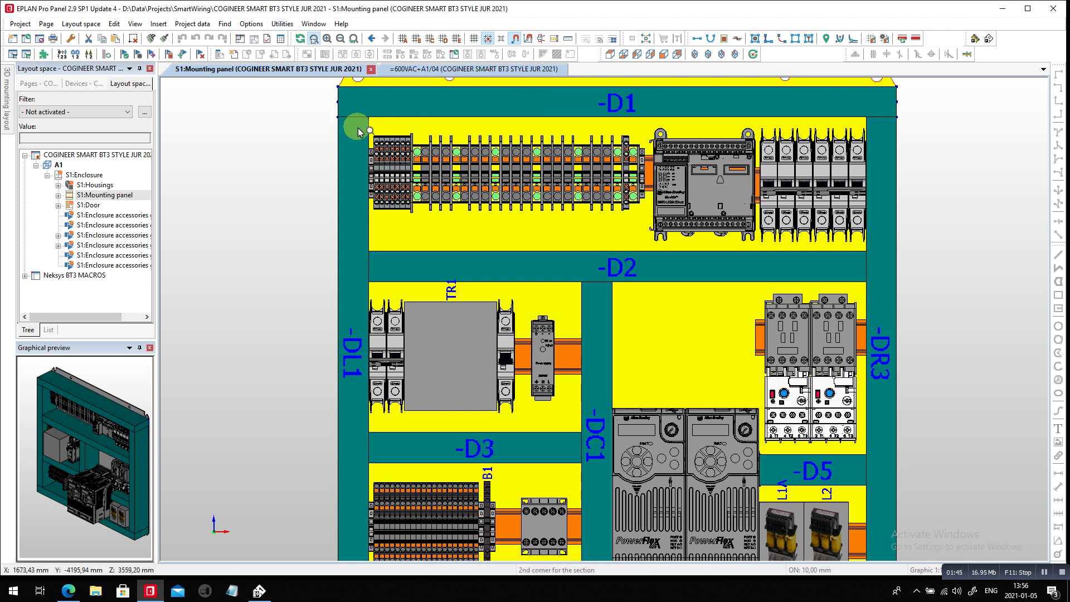
left_click(669, 241)
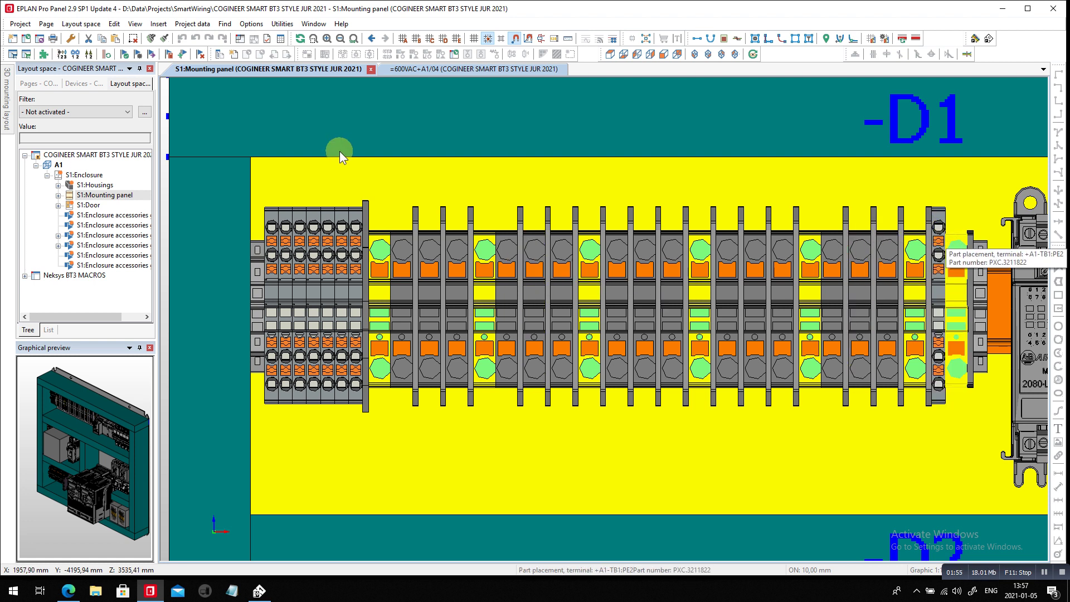
Switch to the Edge browser and show the Phoenix Contact download page for the PROJECT complete software.
left_click(118, 156)
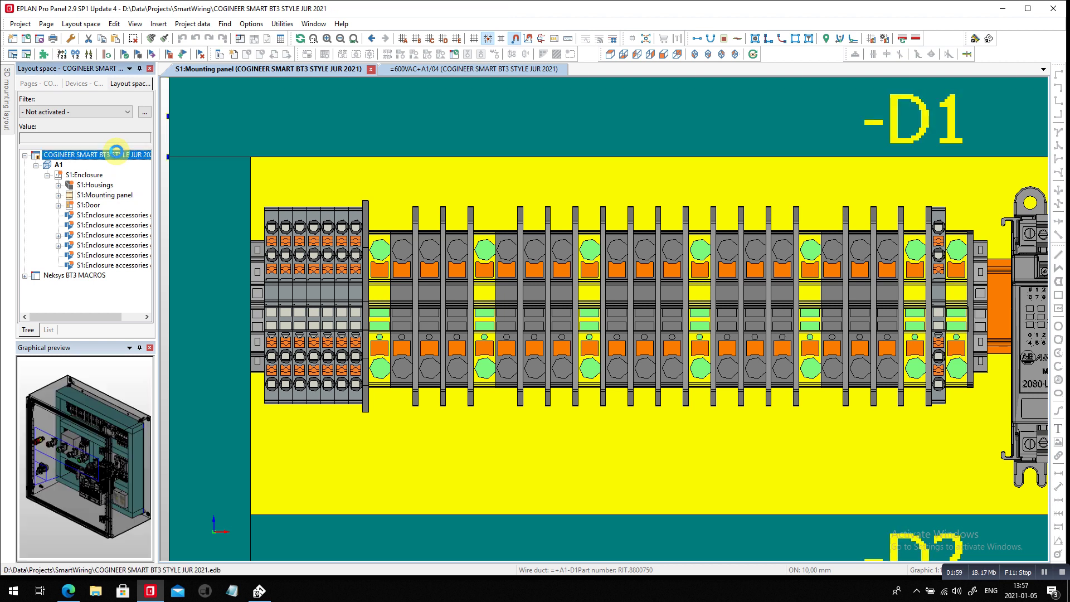
key("alt+Tab")
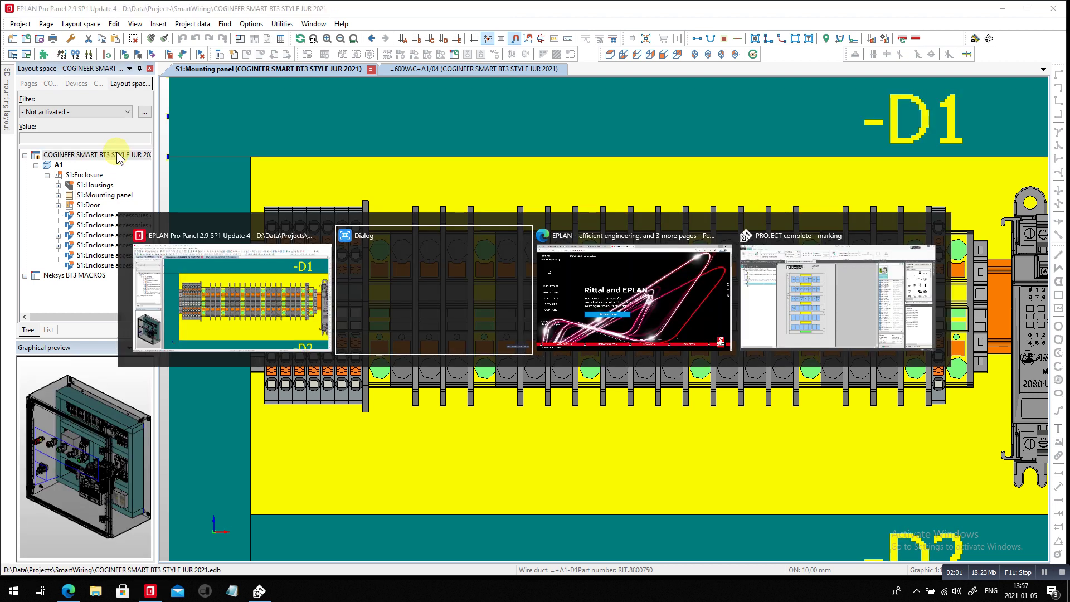
key("alt+Tab")
key("alt+Tab")
key("alt+Tab")
key("alt+Tab")
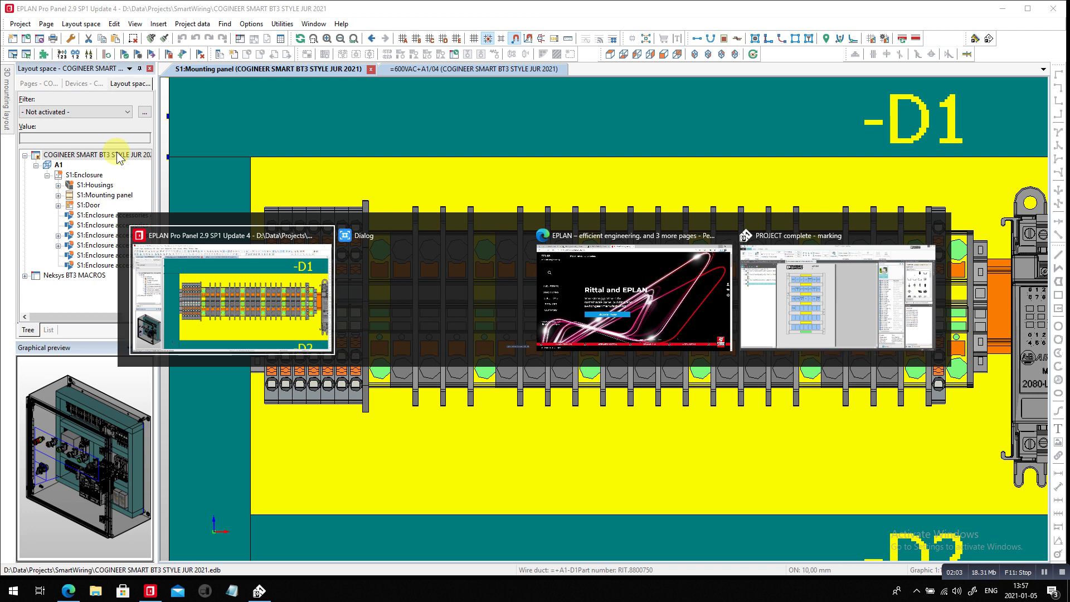
key("alt+Tab")
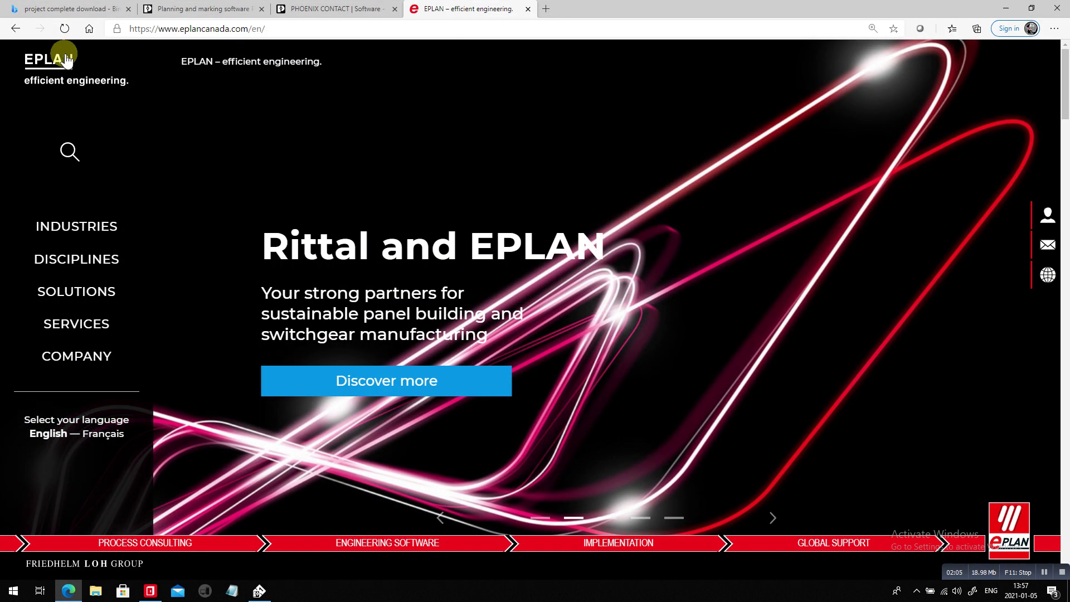
left_click(332, 6)
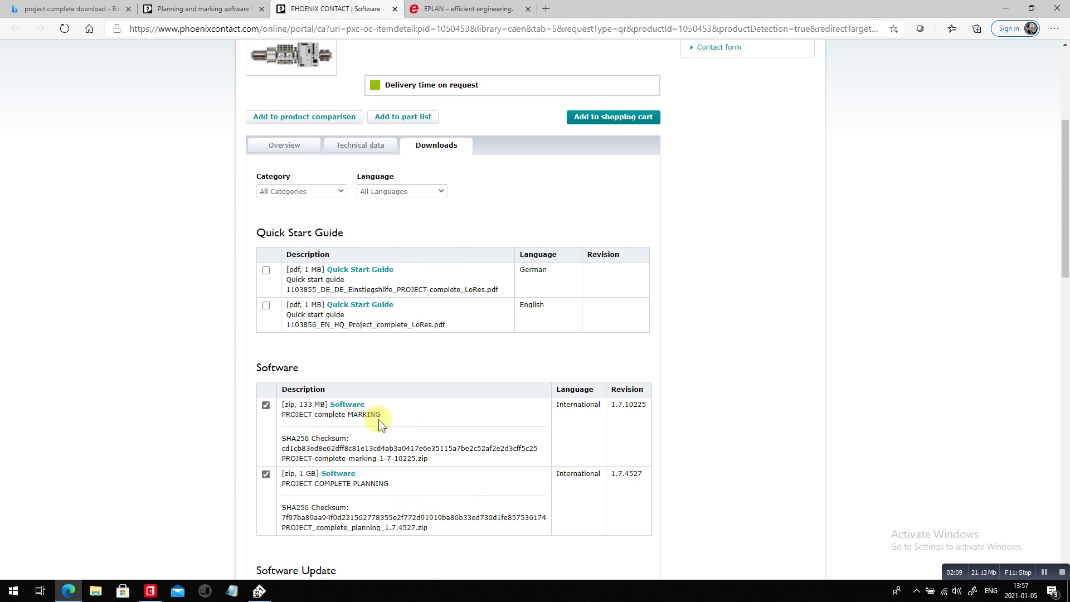
Switch back to EPLAN Pro Panel and open the Phoenix Contact terminal strip export for the COGINEER SMART BT3 STYLE JUR 2021 project.
key("alt+Tab")
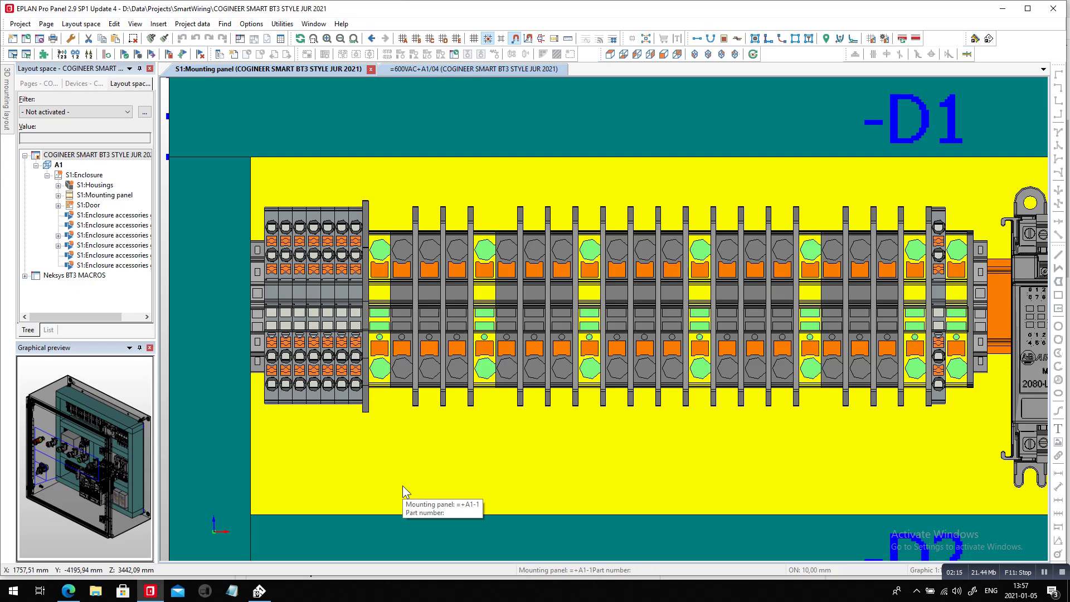
key("alt+Tab")
key("alt+Tab")
key("alt+Tab")
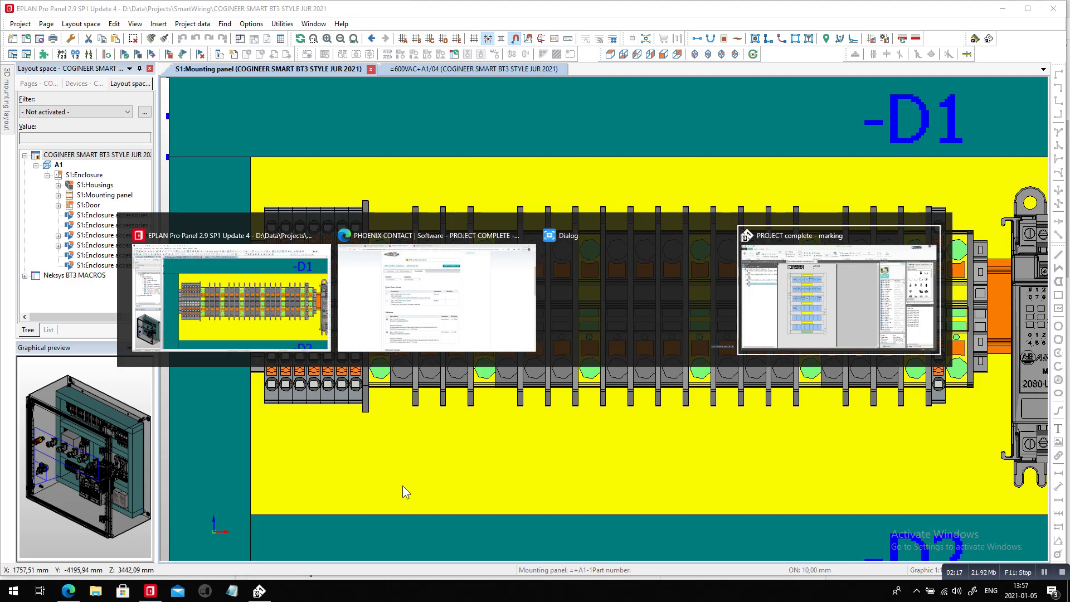
key("alt+Tab")
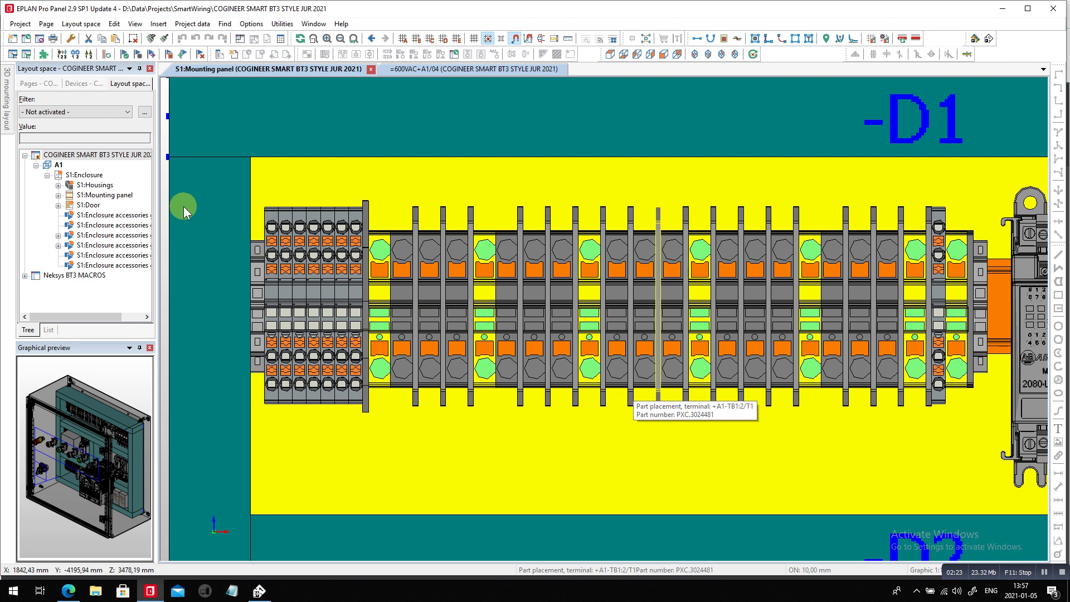
left_click(106, 156)
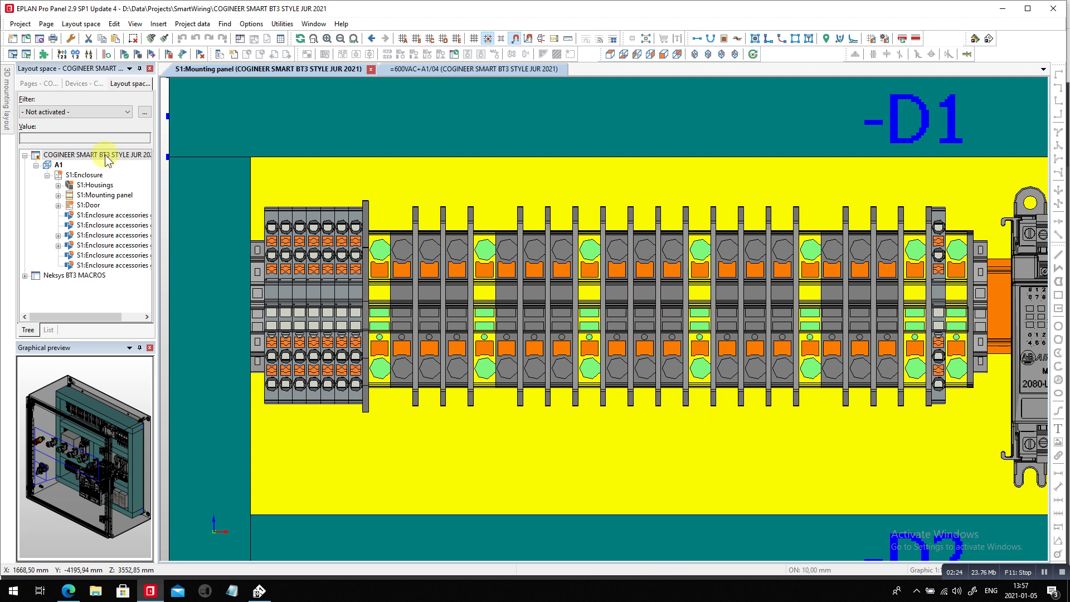
left_click(974, 39)
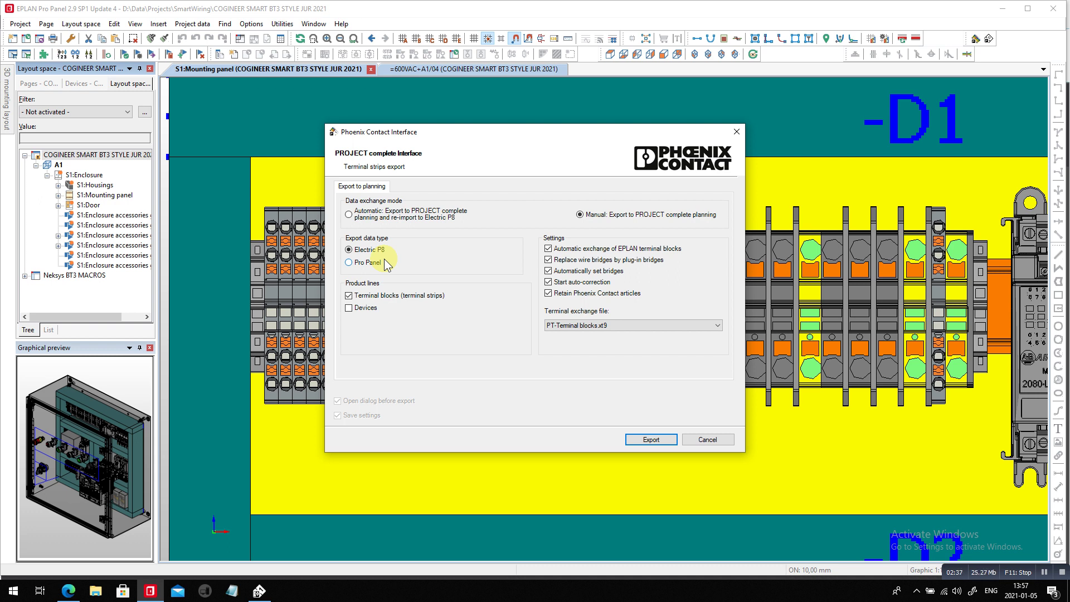
Export terminal strips TB1 and TB24 of A1 to PROJECT complete planning, keeping Phoenix Contact articles retained.
left_click(574, 293)
left_click(573, 294)
left_click(644, 440)
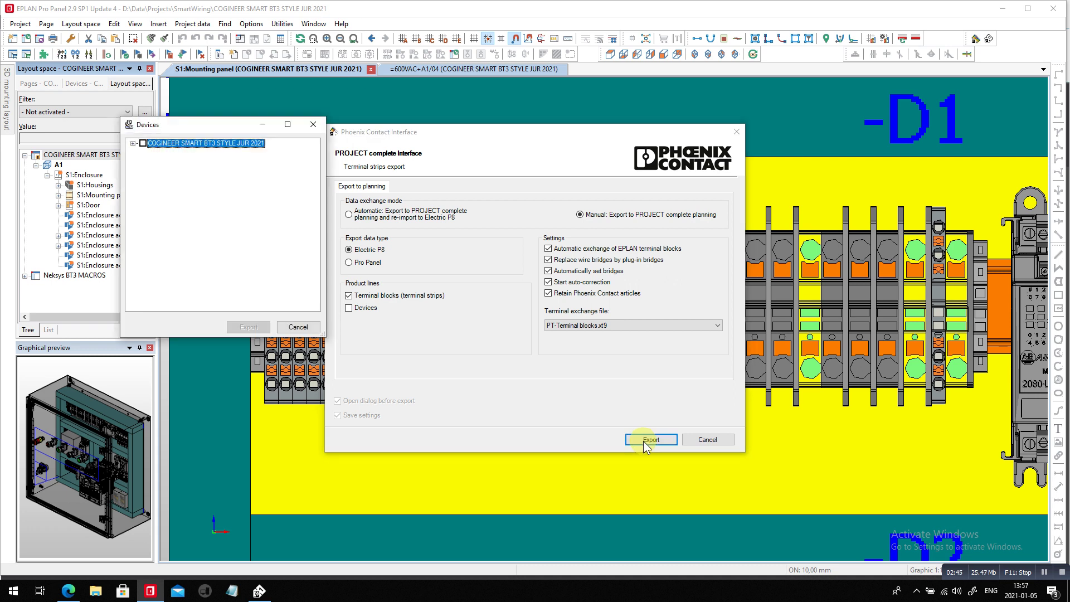
left_click(133, 144)
left_click(144, 152)
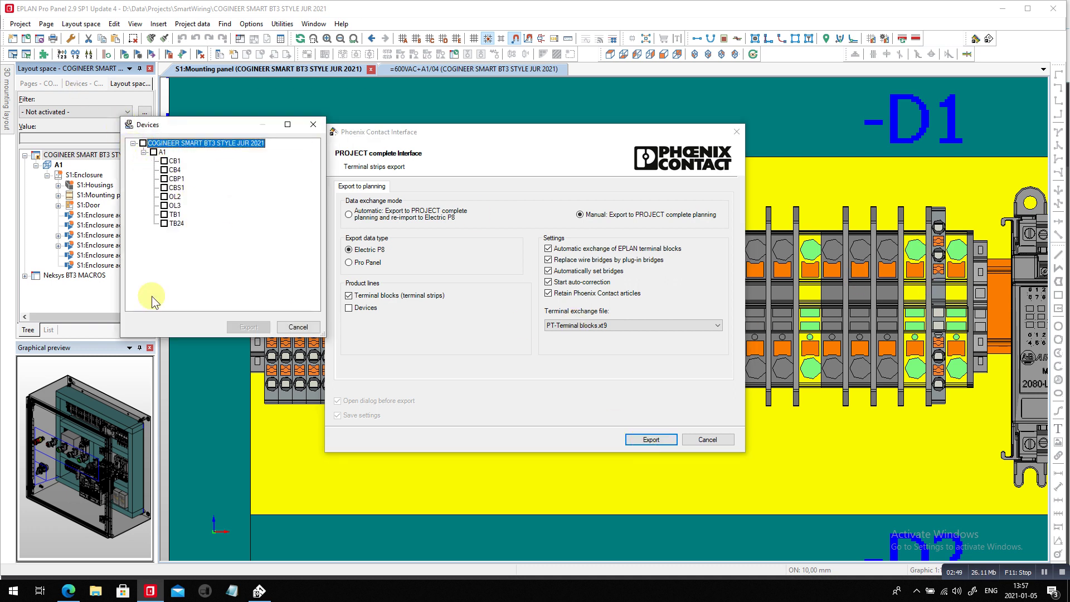
left_click(163, 223)
left_click(164, 215)
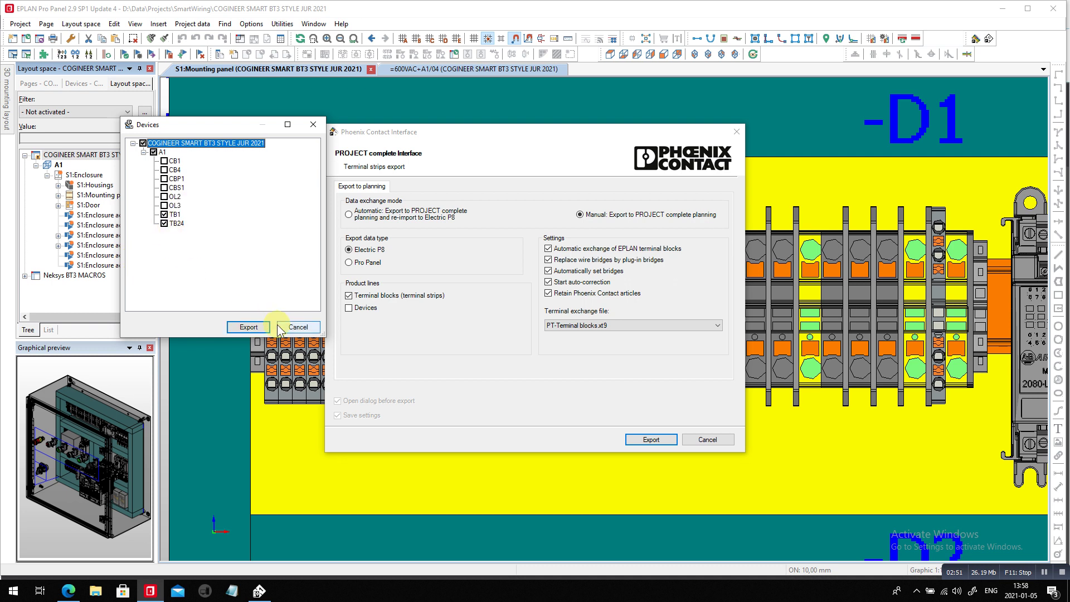
left_click(250, 324)
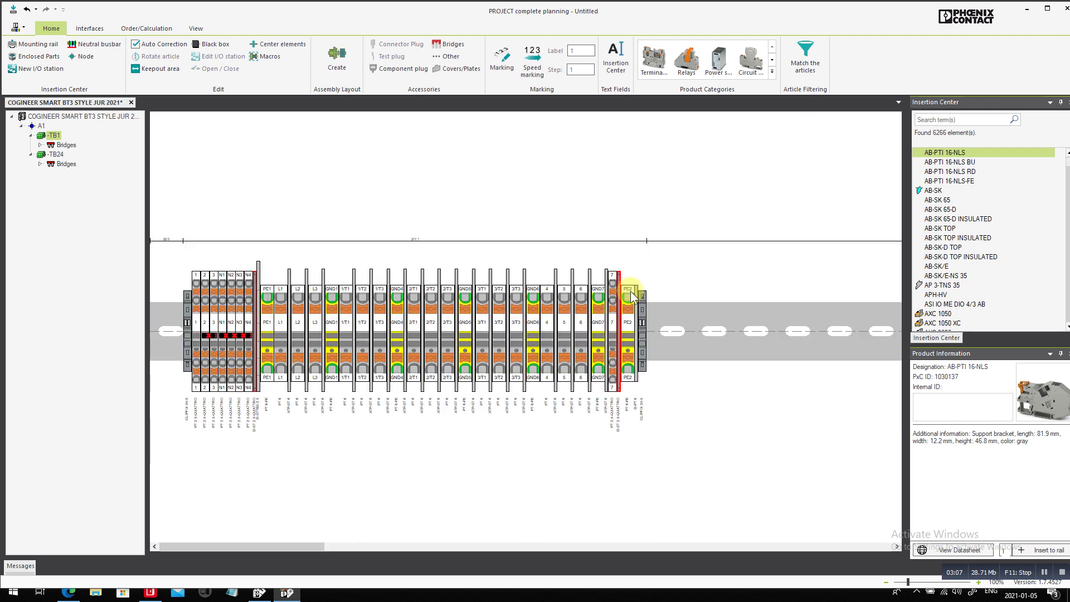
Examine the end cover beside terminal 7 on strip TB1 and the layout of strip TB24 in PROJECT complete planning.
left_click(619, 328)
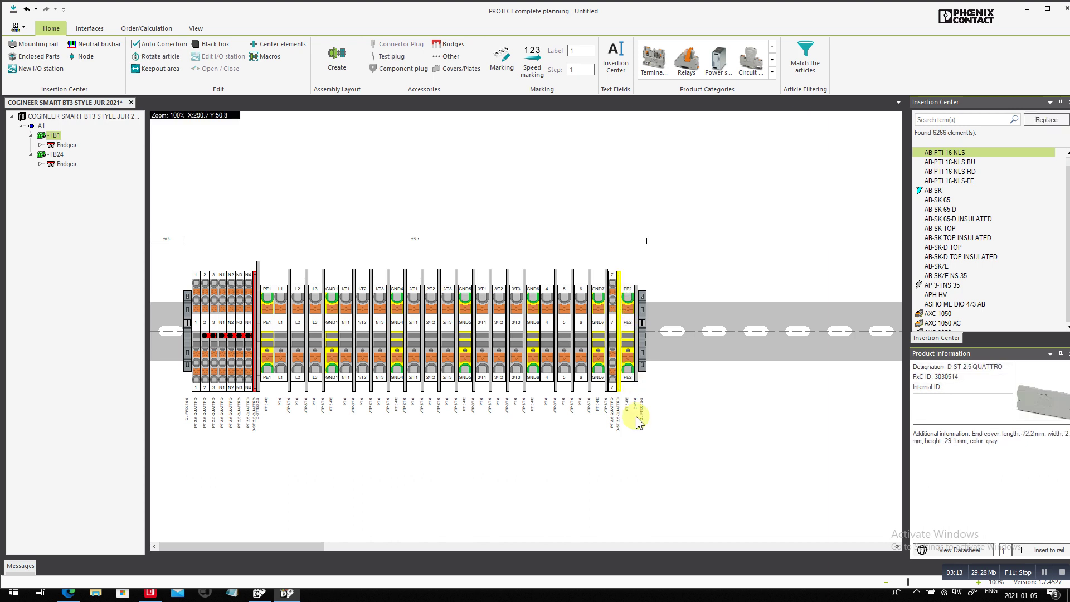
left_click(55, 154)
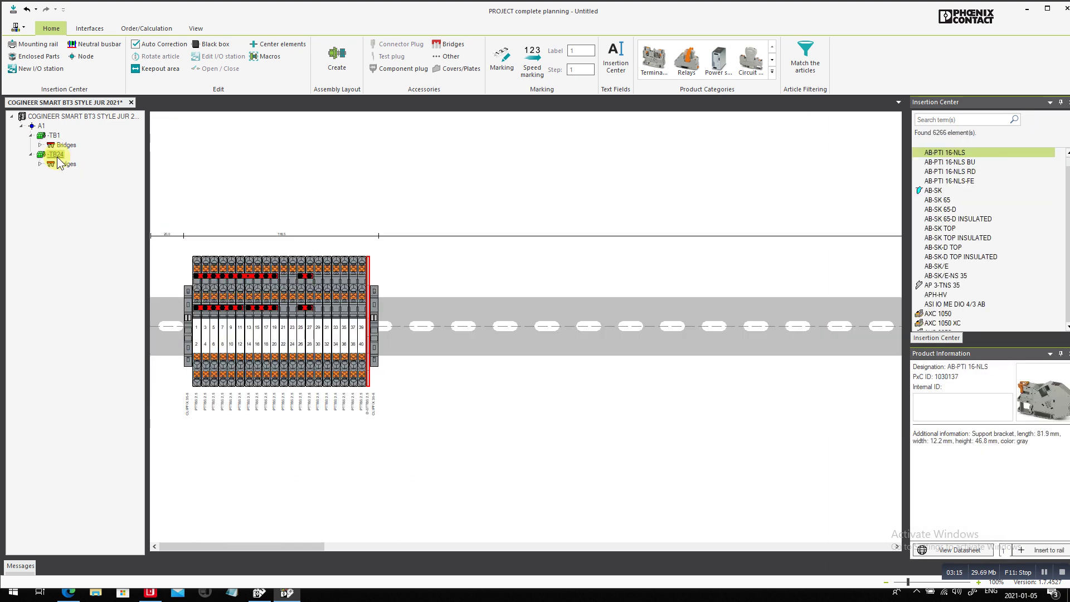
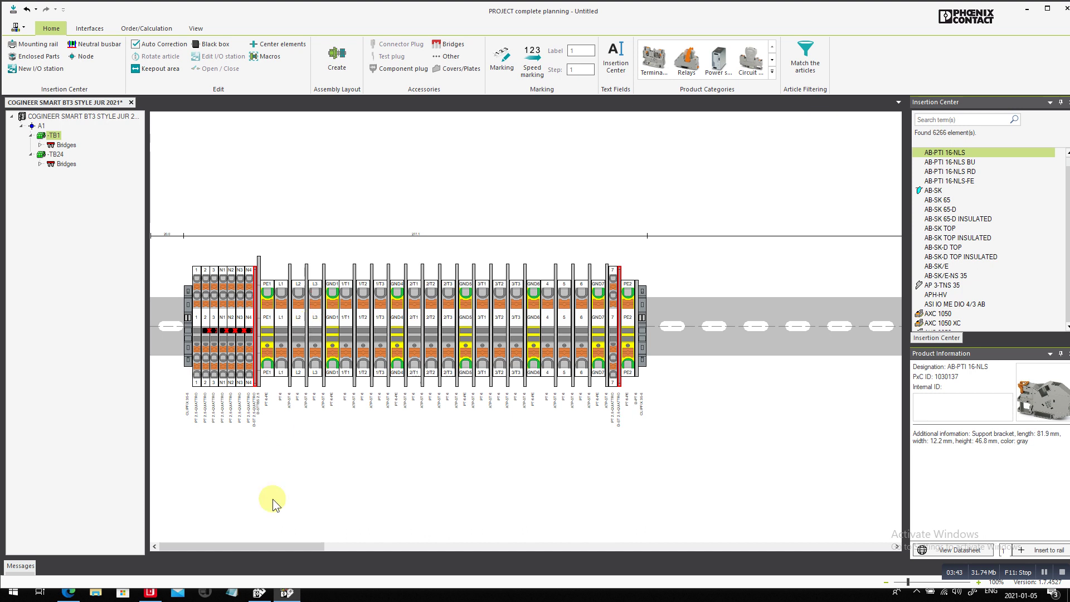
Switch to PROJECT complete marking and review the label sheets of strips TB24 and TB1, including UCT-TMF 5 and UCT-TMF 8.
left_click(259, 592)
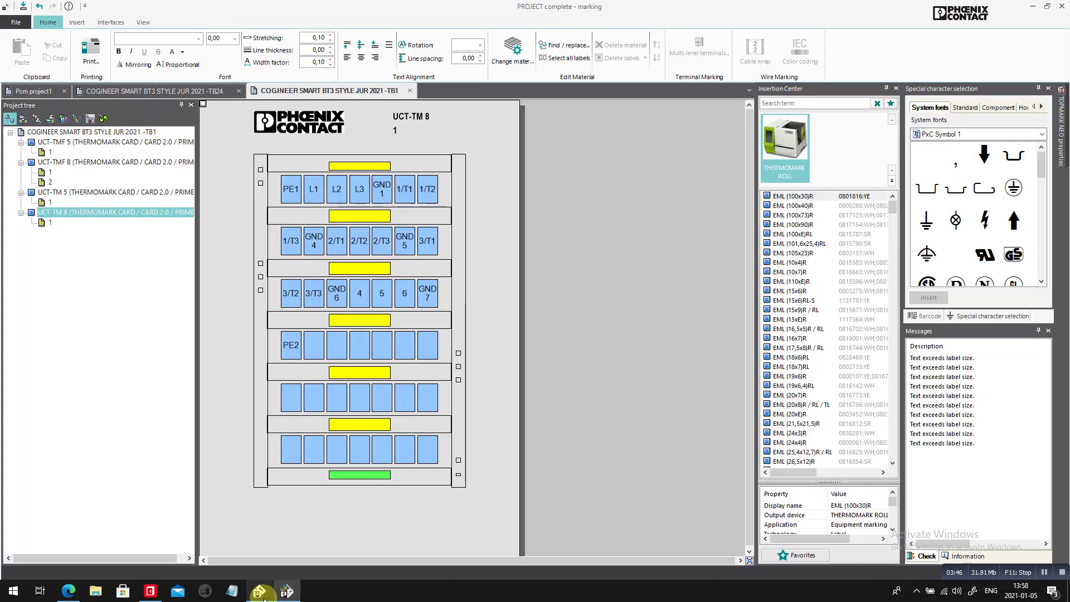
left_click(150, 90)
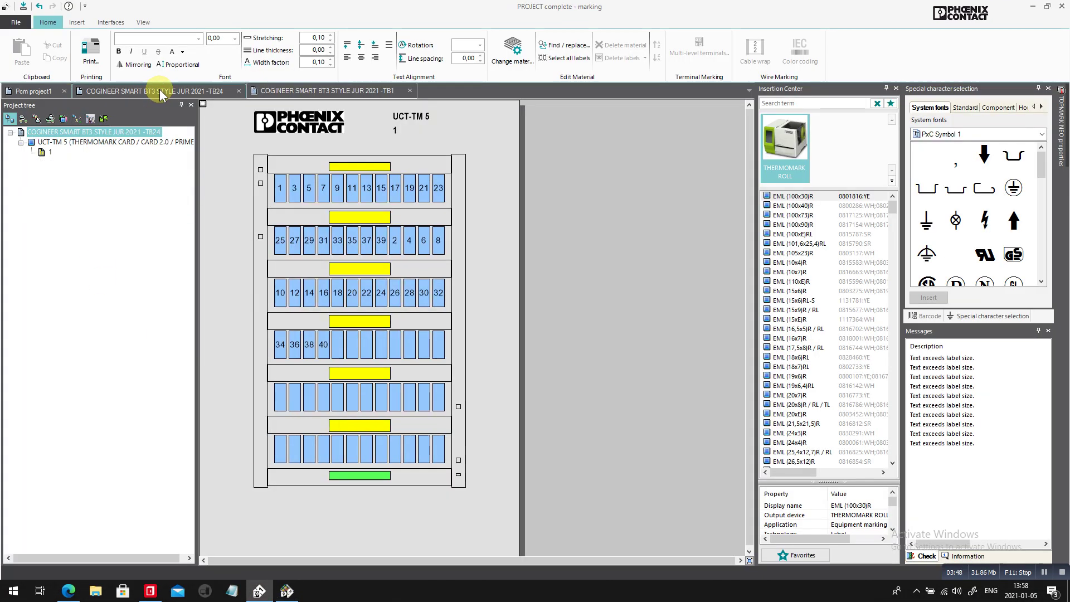
left_click(78, 142)
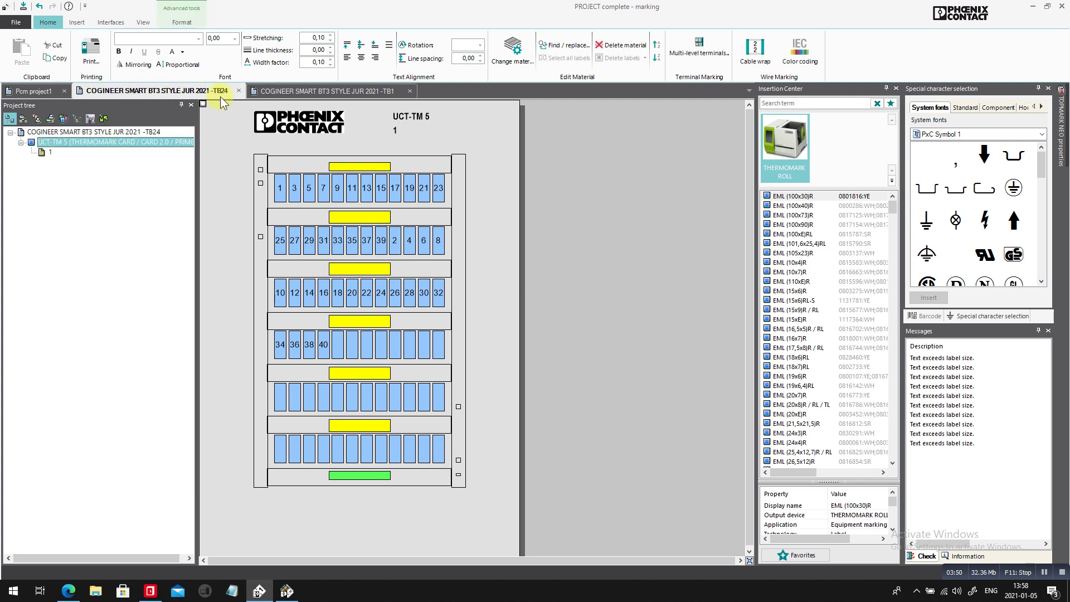
left_click(315, 92)
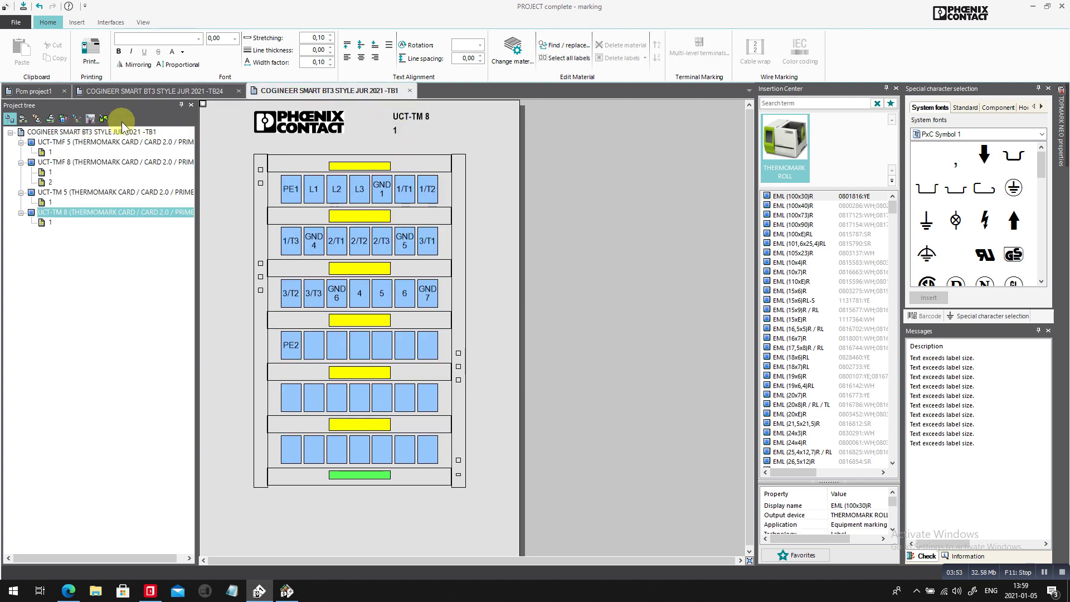
left_click(131, 89)
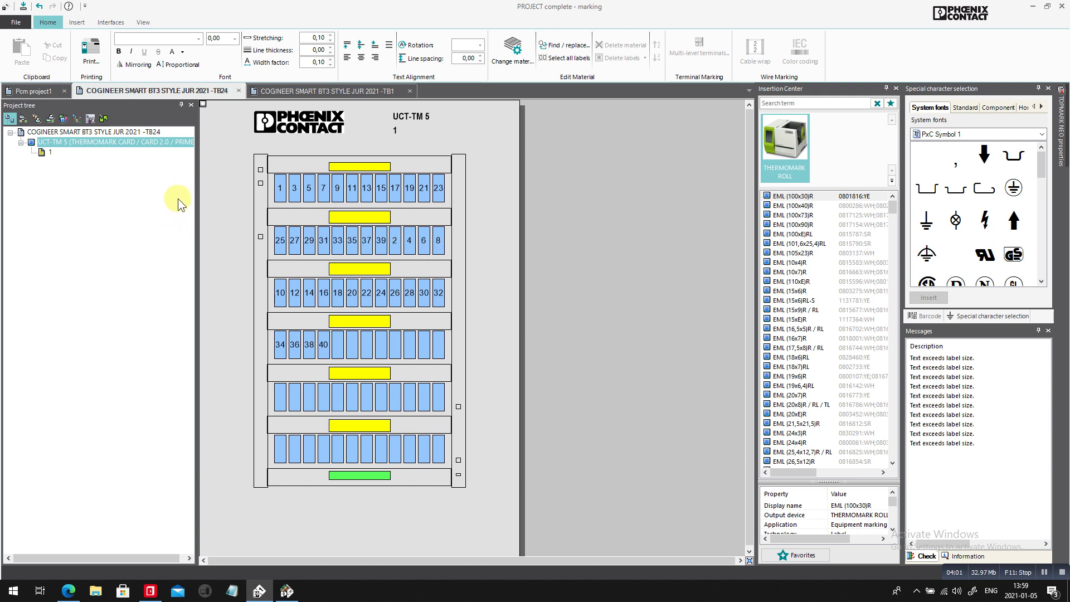
left_click(319, 87)
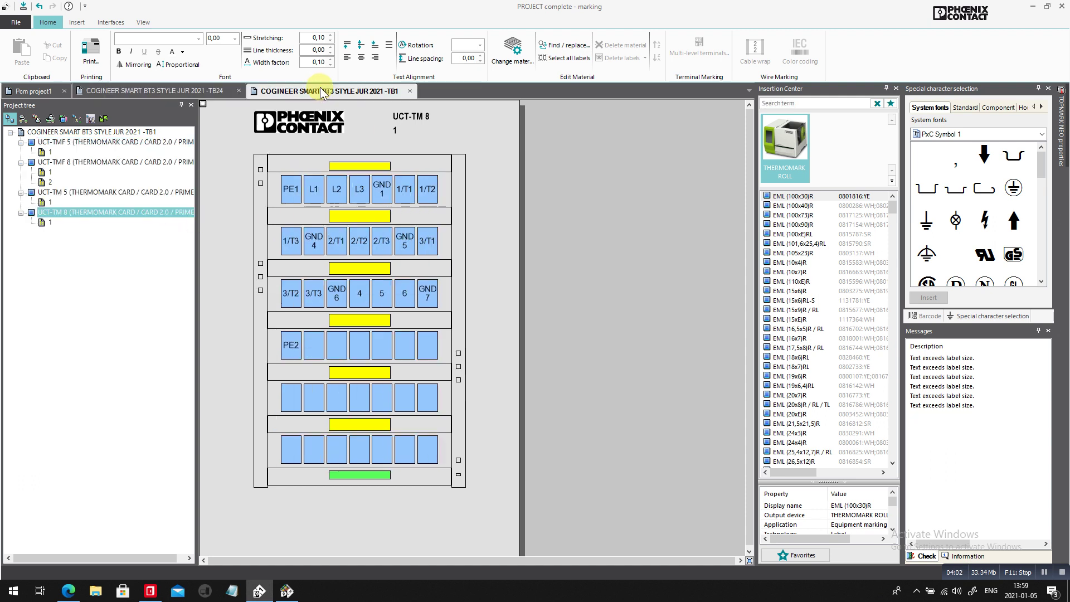
left_click(79, 142)
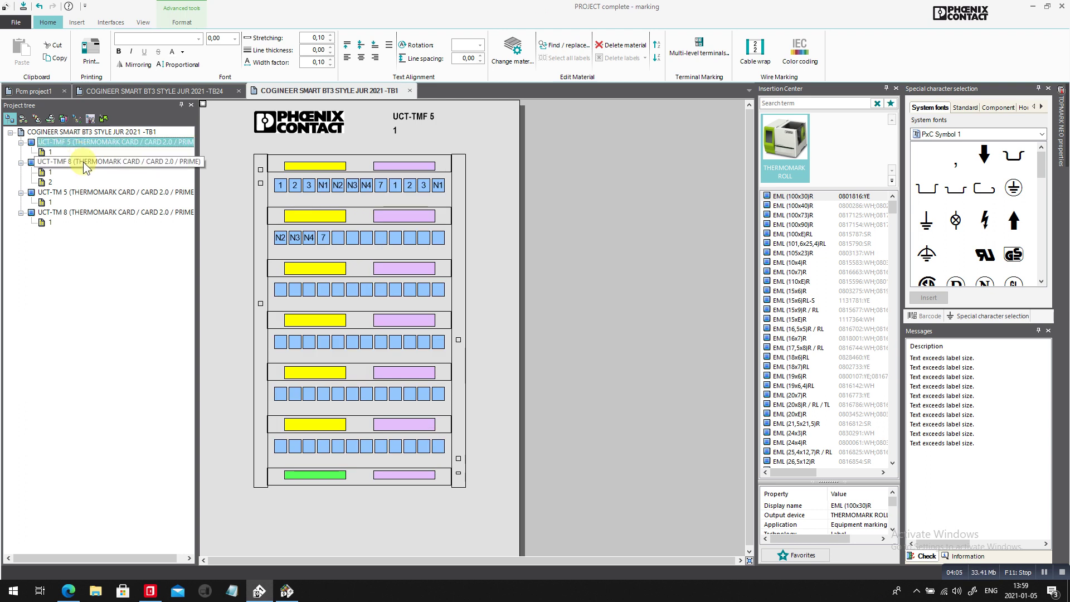
left_click(84, 162)
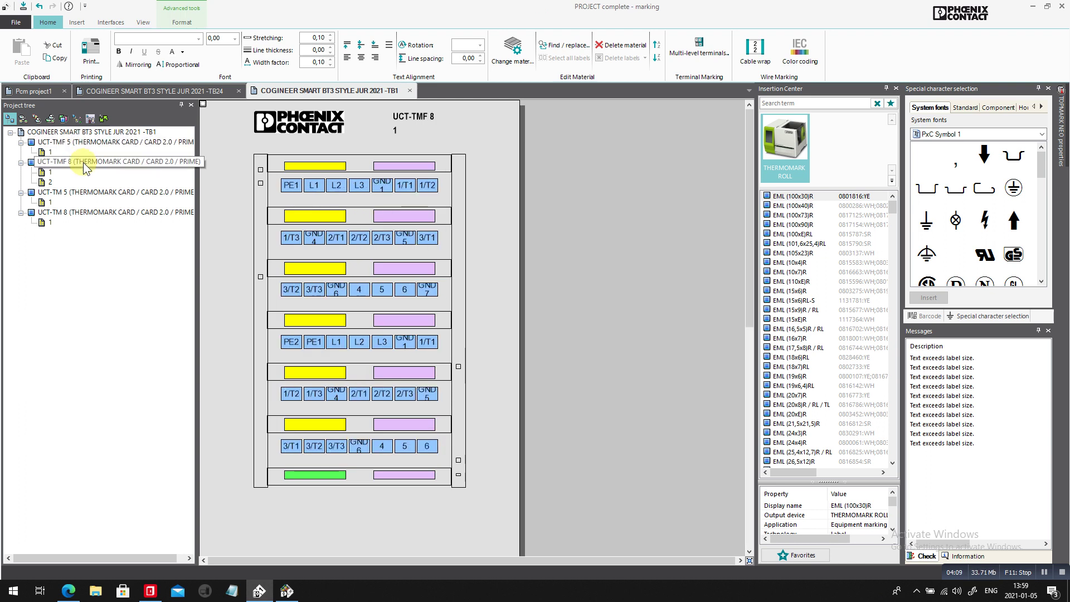
Set the font size of the GND1 label in the first row of the UCT-TMF 8 sheet to 1,80.
left_click(386, 185)
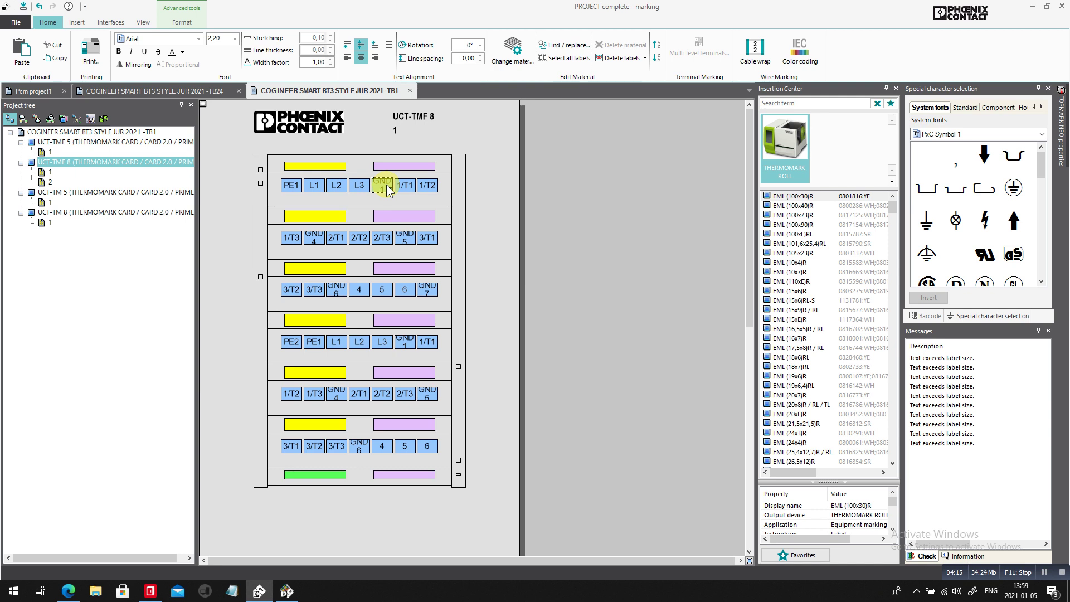
left_click(235, 38)
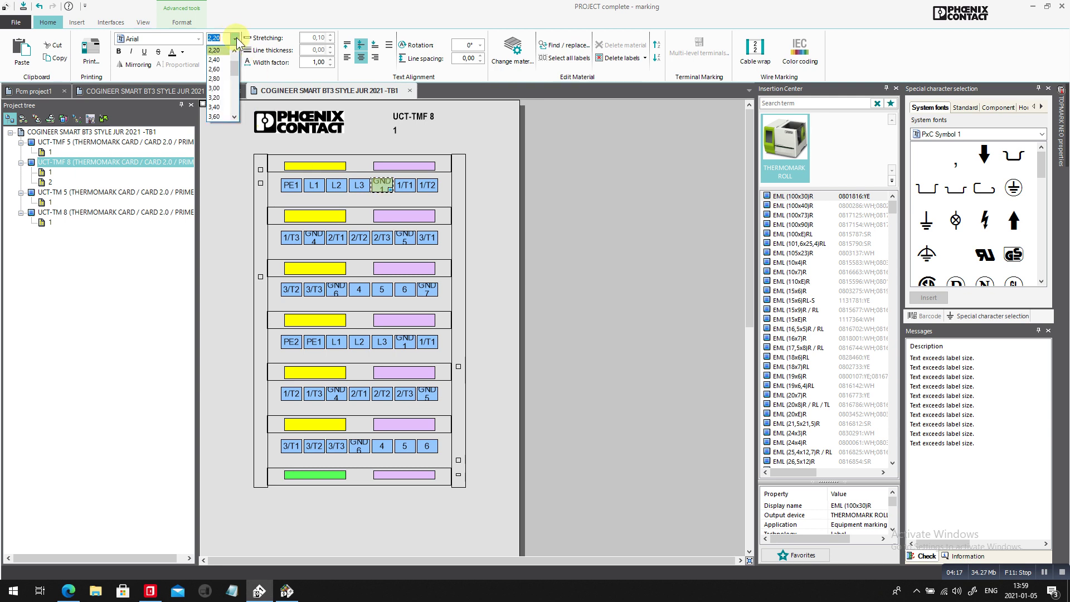
left_click(235, 50)
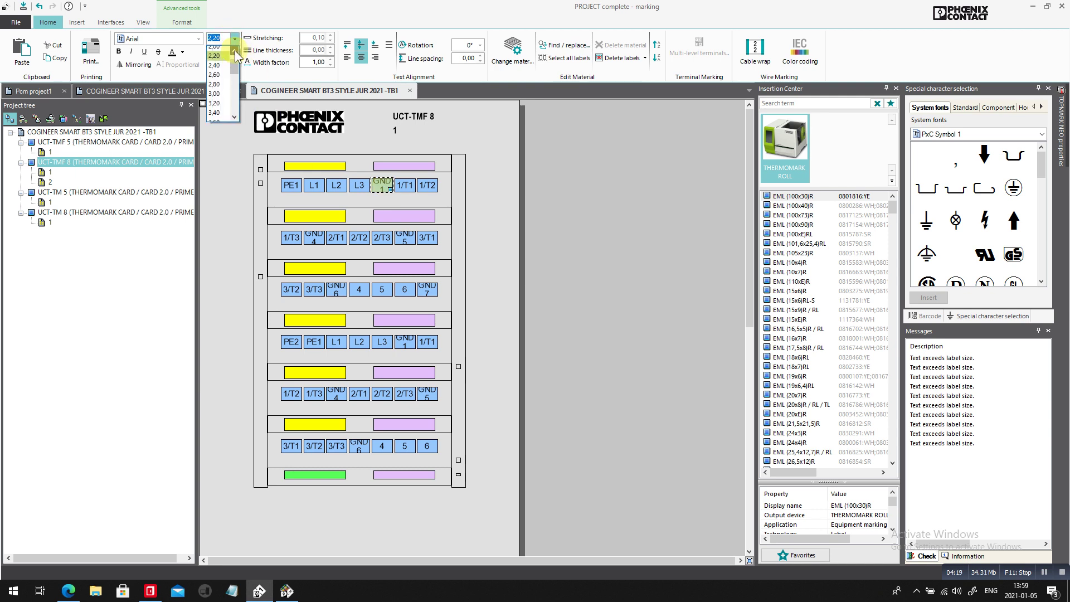
left_click(235, 50)
left_click(235, 51)
left_click(226, 58)
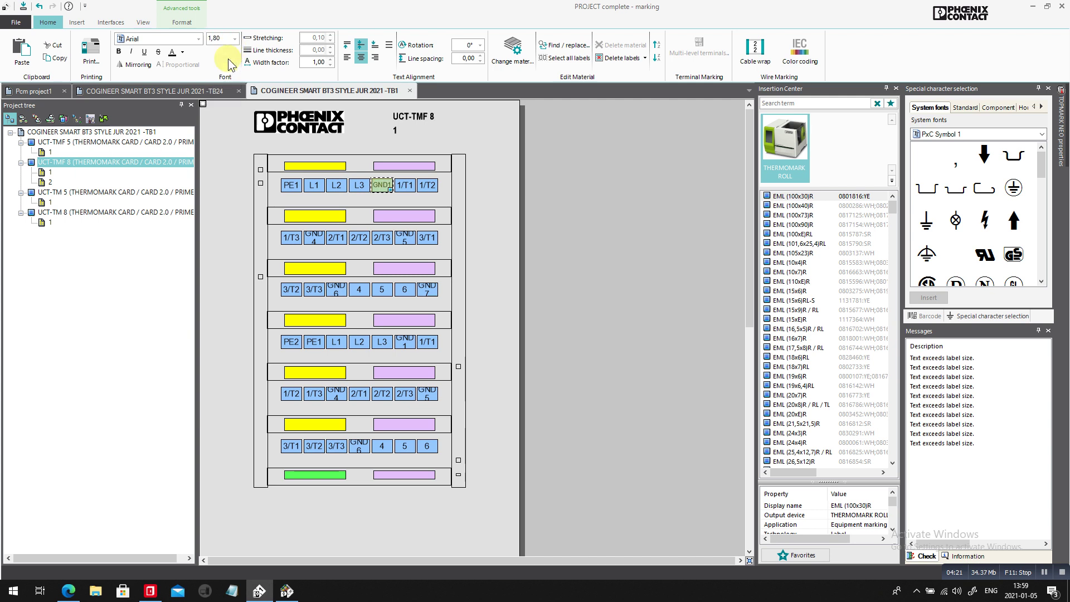
Select all remaining GND labels on page 1 of the UCT-TMF 8 sheet and set their font size to 1,80.
left_click(310, 239)
left_click(401, 236, "ctrl")
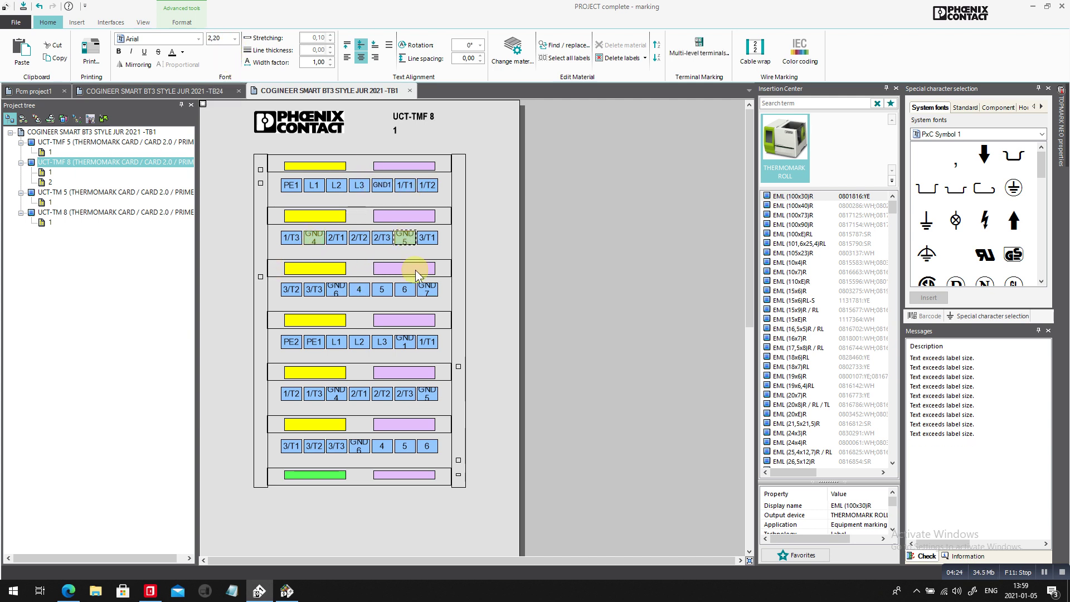
left_click(405, 341, "ctrl")
left_click(337, 289, "ctrl")
left_click(336, 393, "ctrl")
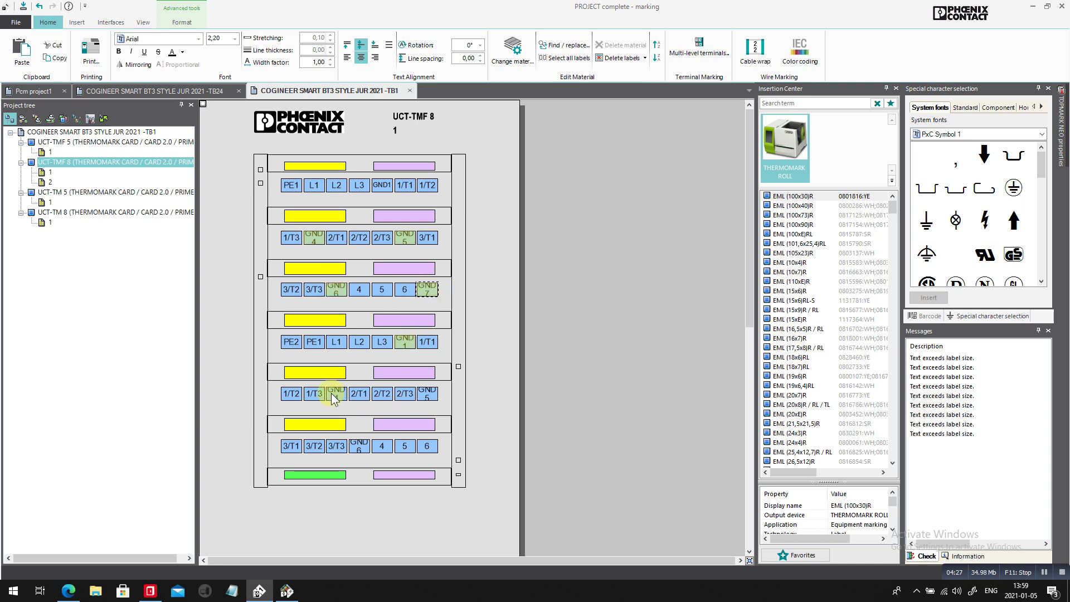
left_click(360, 446, "ctrl")
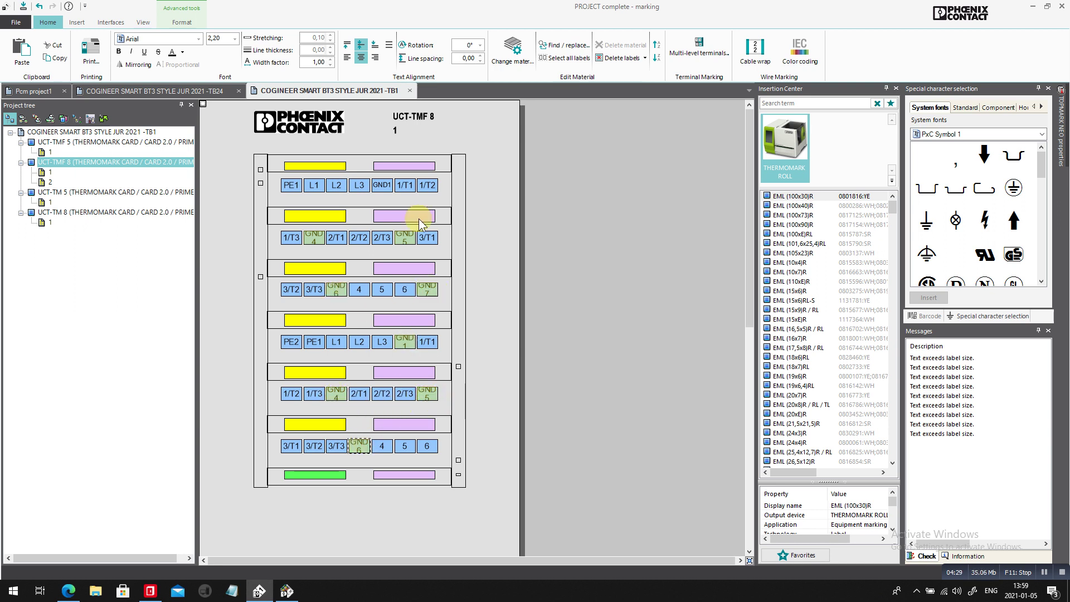
left_click(235, 38)
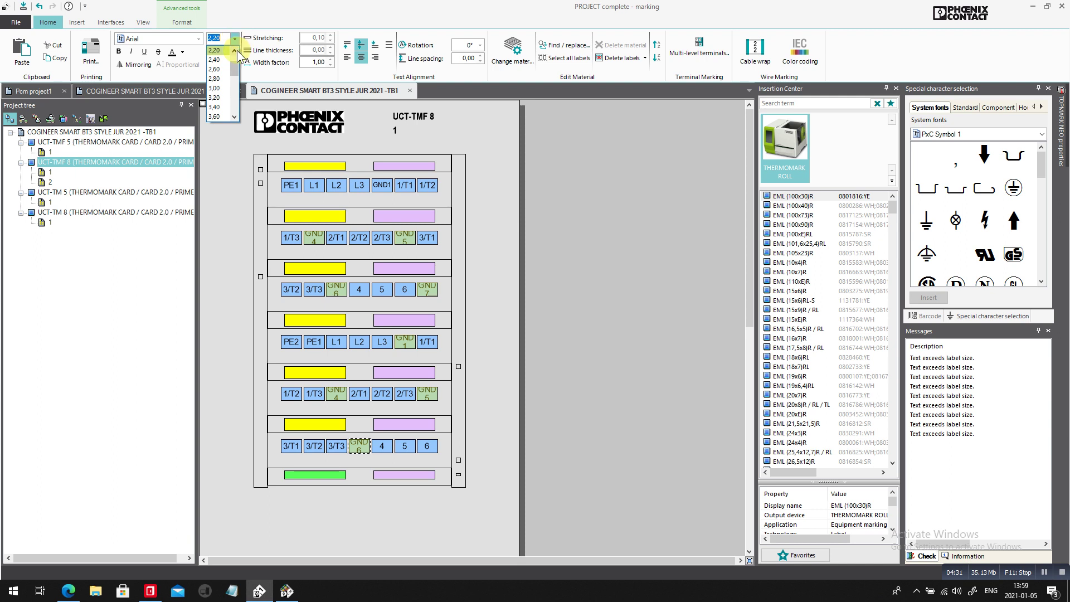
scroll(236, 50, "up", 3)
left_click(215, 54)
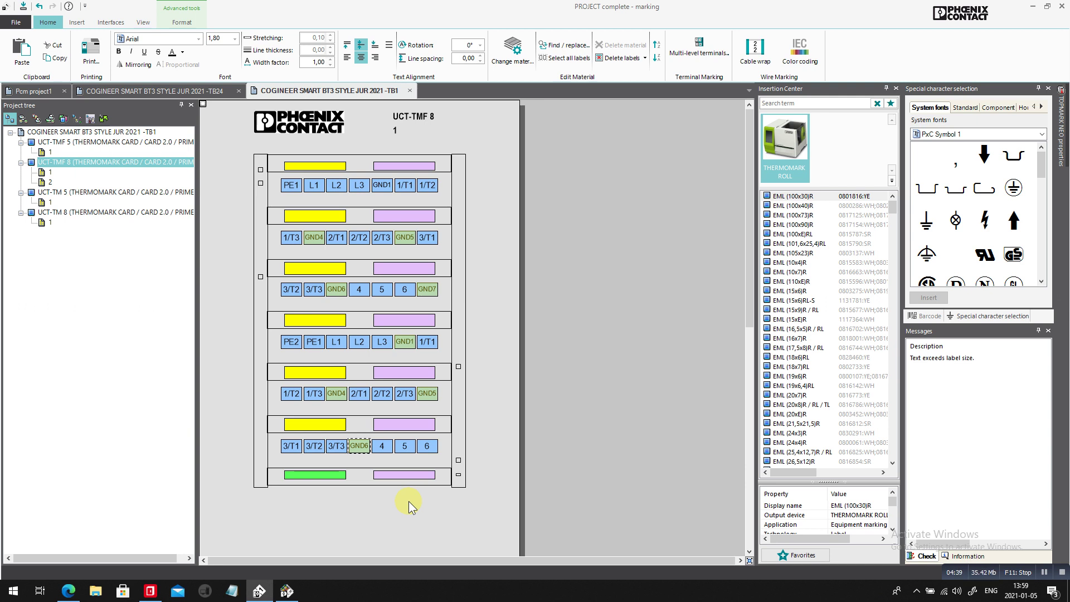
Switch back to EPLAN Pro Panel and finish the terminal strip export.
key("alt+Tab")
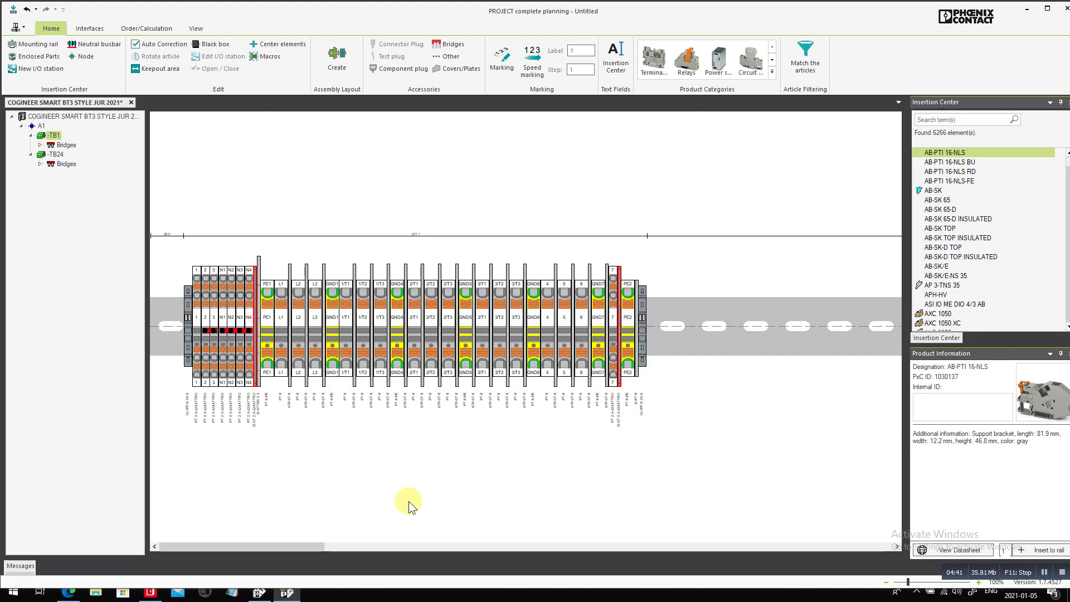
key("alt+Tab")
key("Tab")
key("Tab")
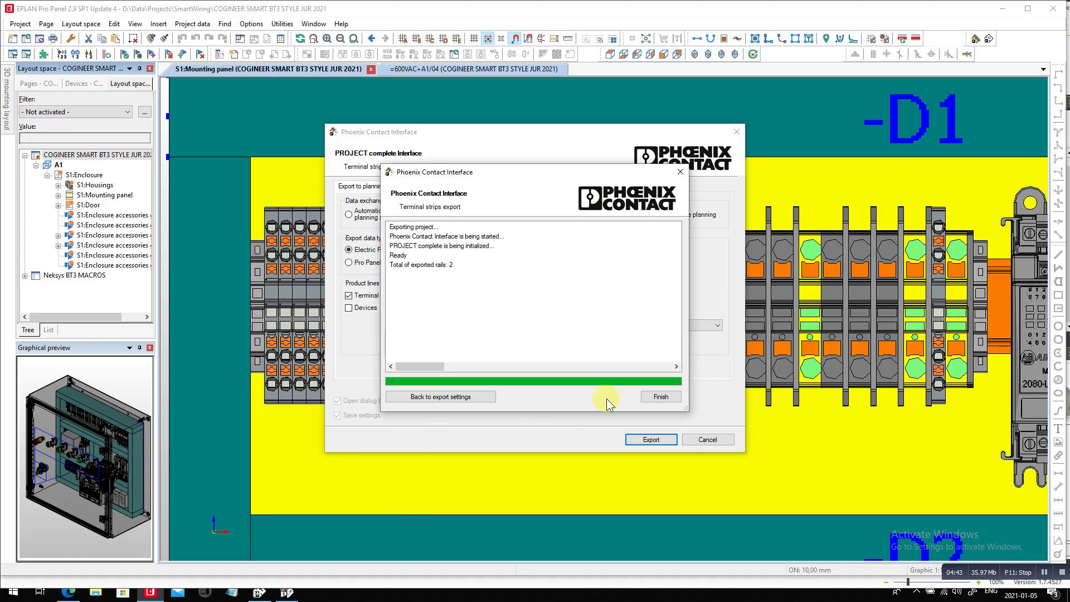
left_click(652, 399)
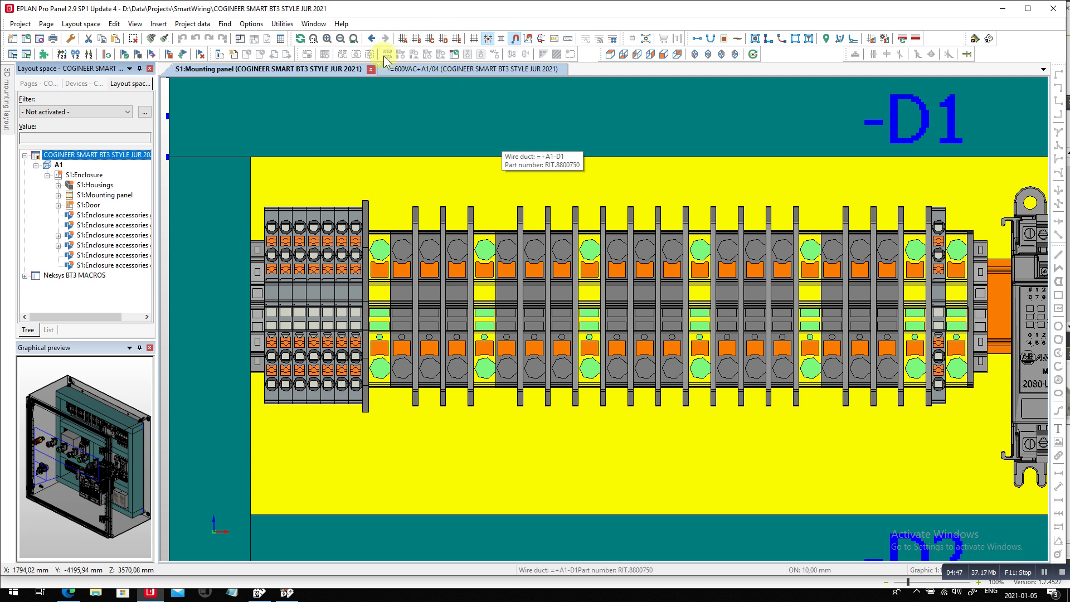
Select everything on the mounting panel and route its wire connections.
left_click(354, 38)
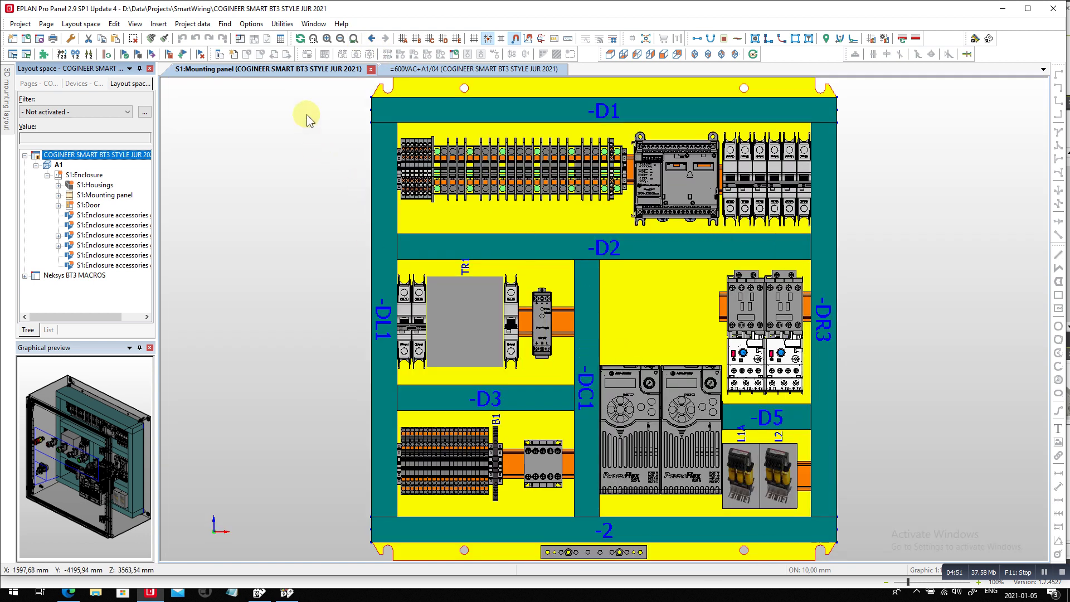
left_click(895, 557)
left_click(312, 78)
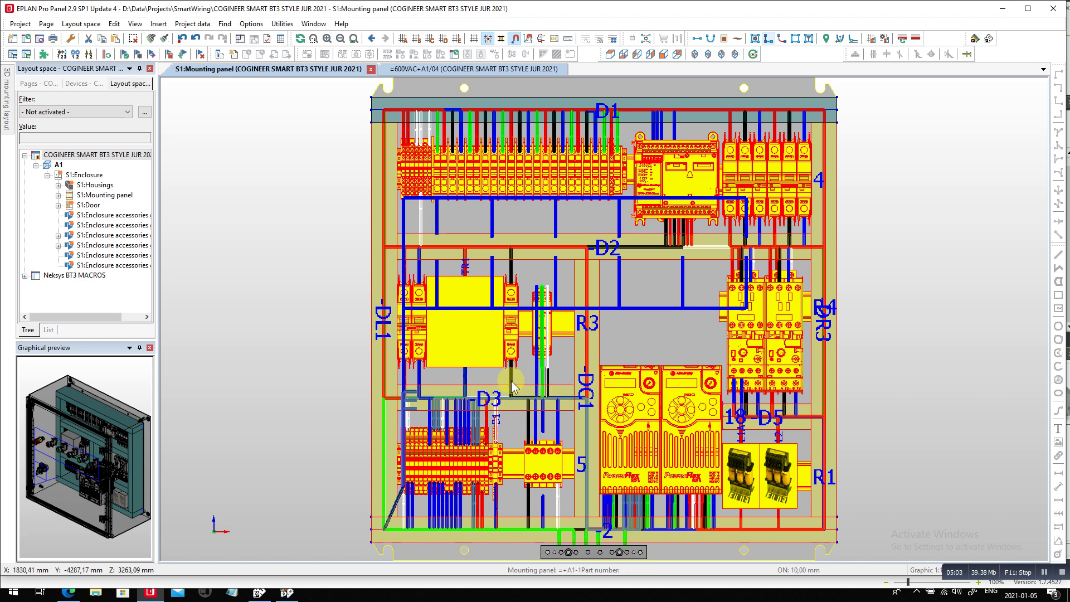
Inspect the connection properties of the wire between CBP1:4 and TR1:2, including its designation, without changing them.
left_click(466, 383)
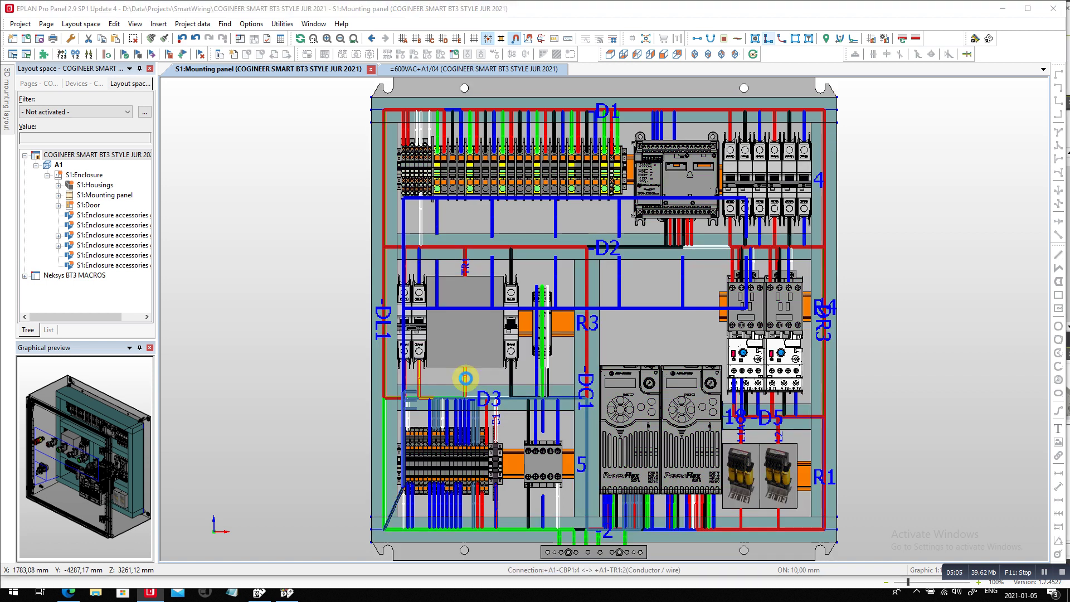
double_click(467, 383)
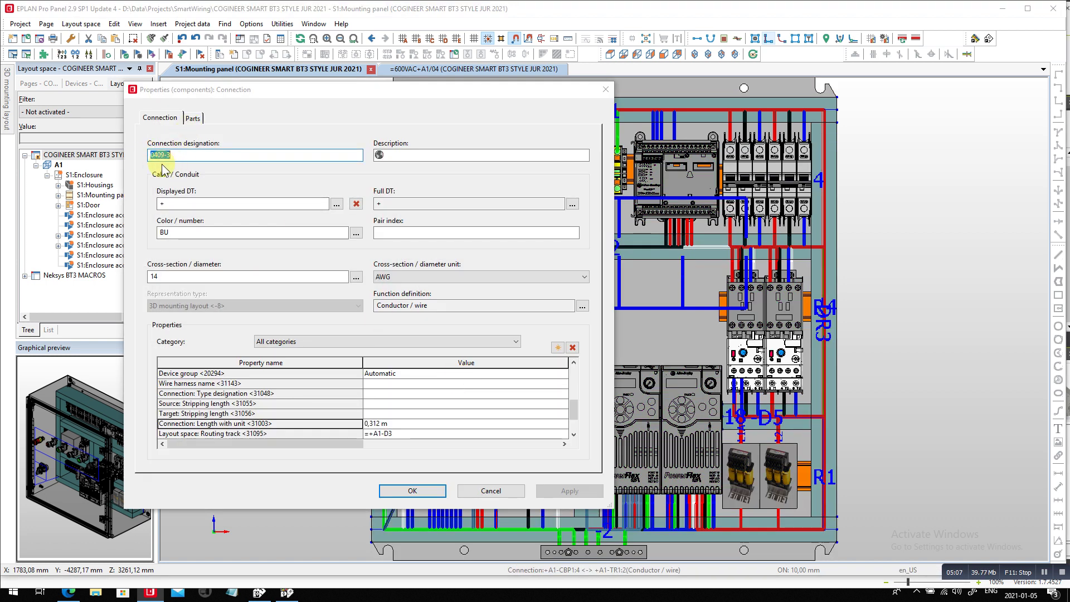
key("Escape")
Export the project's marking texts to a new PROJECT complete marking project using the PXC wires, PXC Cable List and PXC Device Tags schemes.
left_click(96, 157)
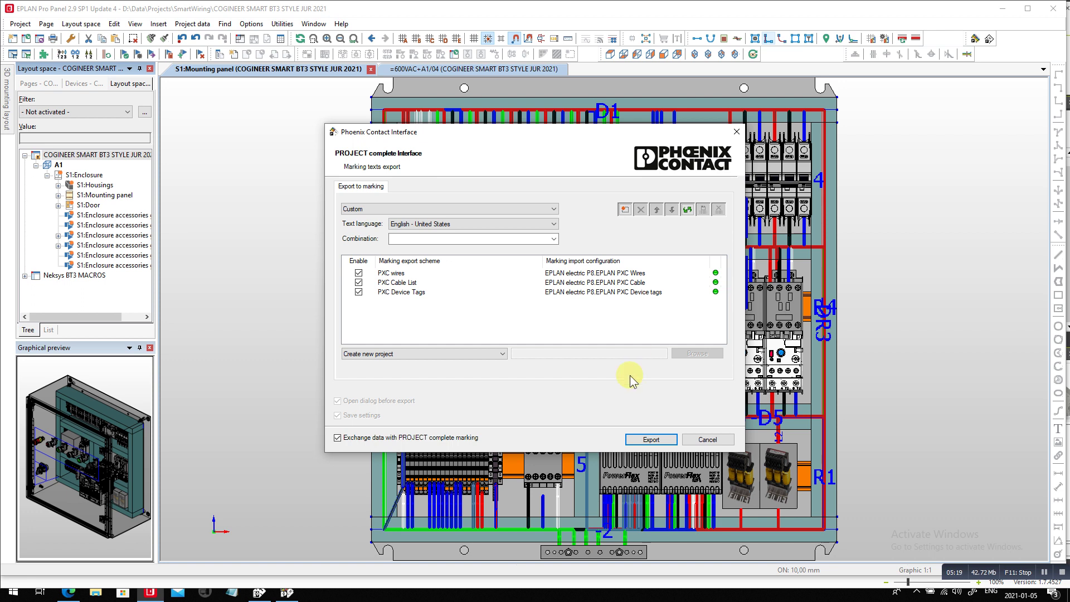
left_click(651, 438)
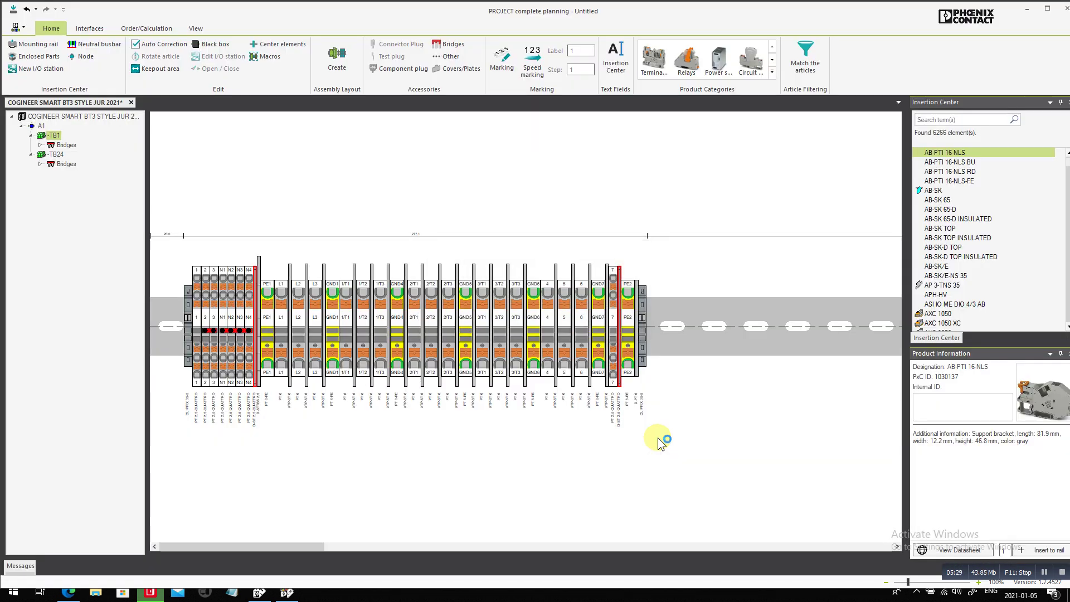
key("alt+Tab")
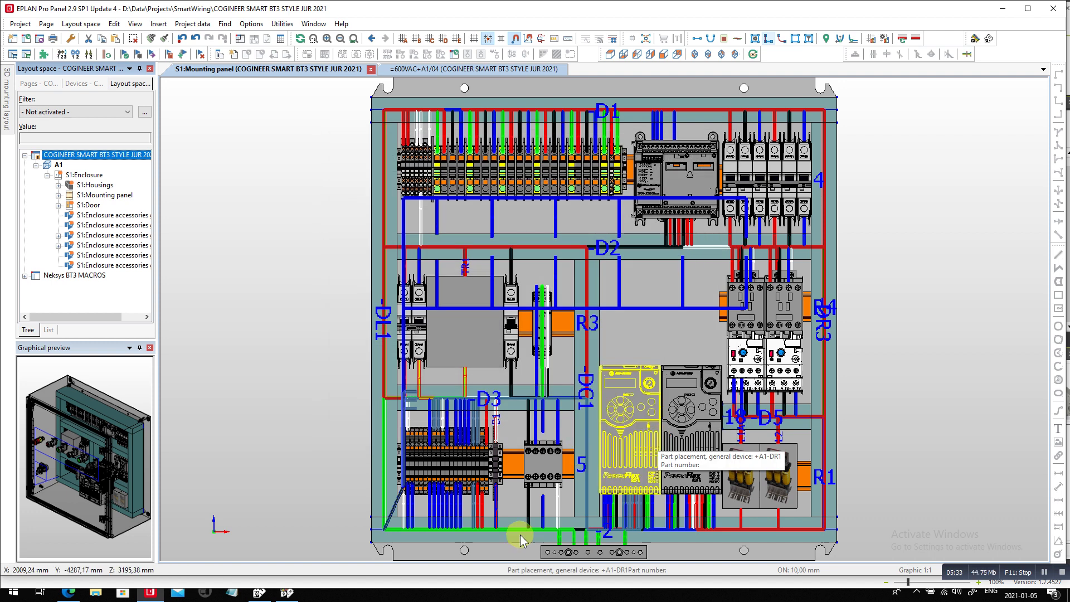
mouse_move(259, 592)
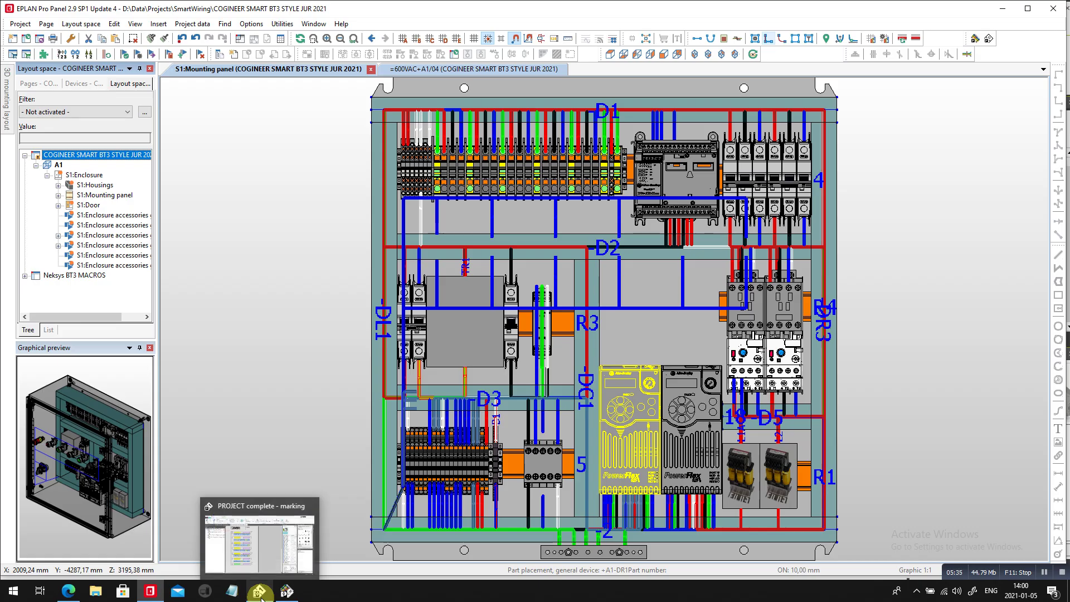
Switch to PROJECT complete marking and review the exported wire labels (WML 14), cable labels (WML 20) and device labels (EML 15x9).
left_click(259, 570)
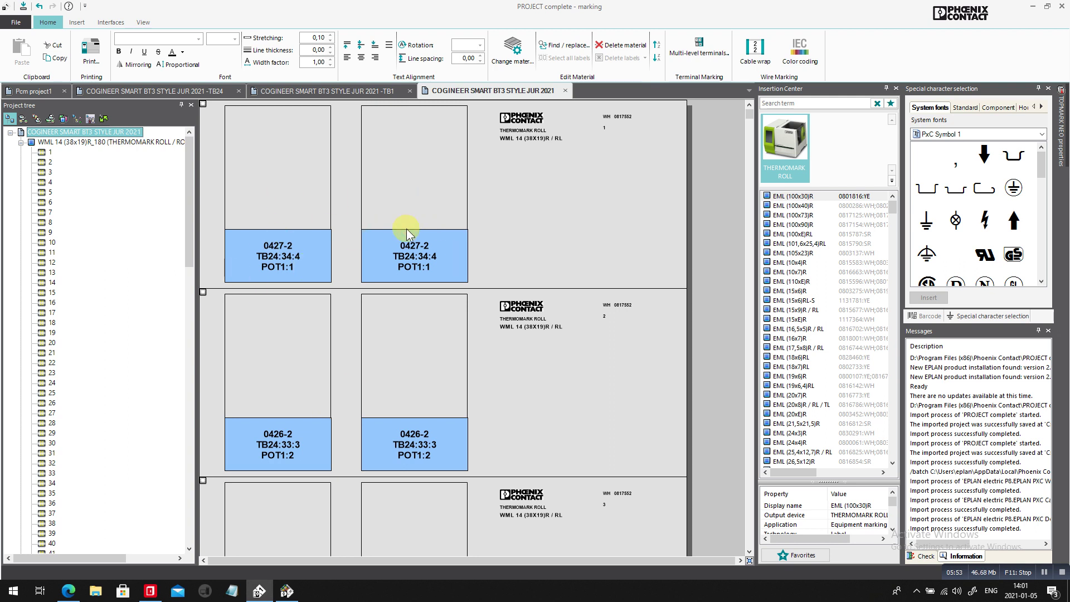
scroll(319, 345, "down", 3)
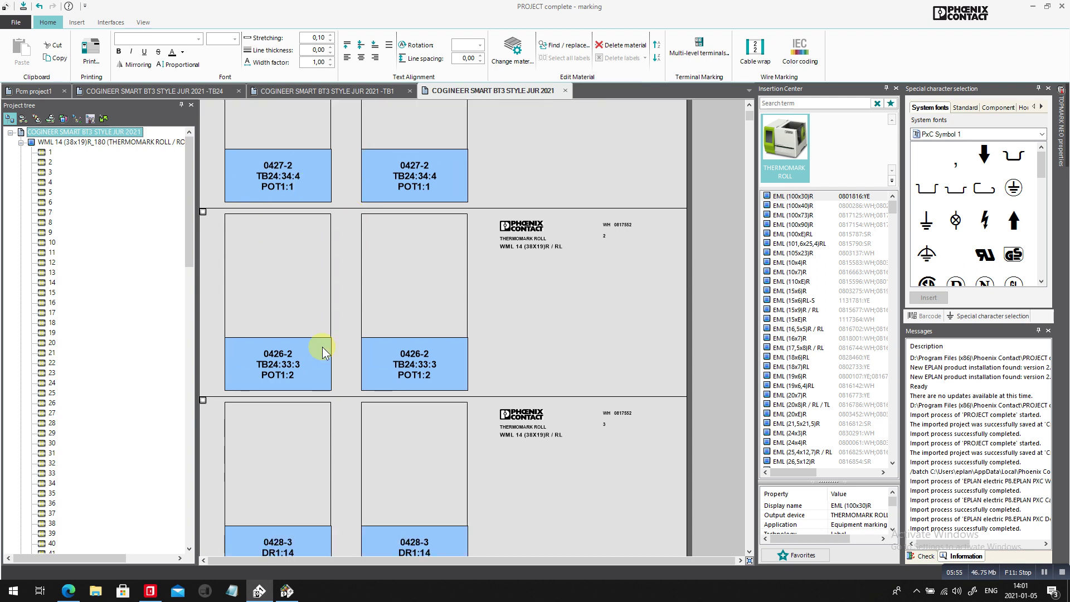
scroll(323, 348, "down", 20)
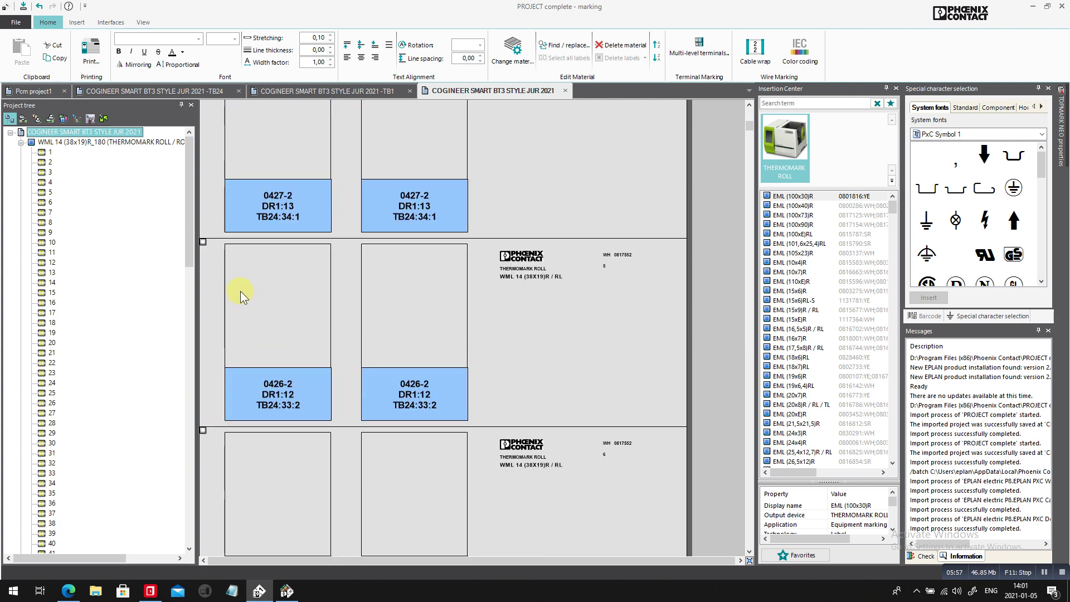
left_click_drag(192, 236, 181, 526)
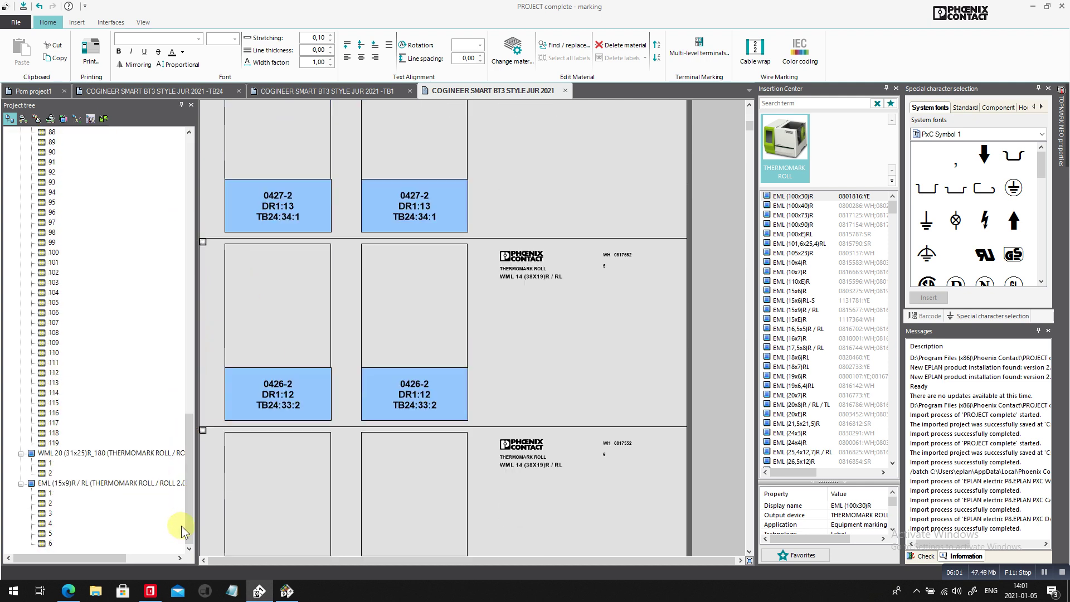
left_click(78, 454)
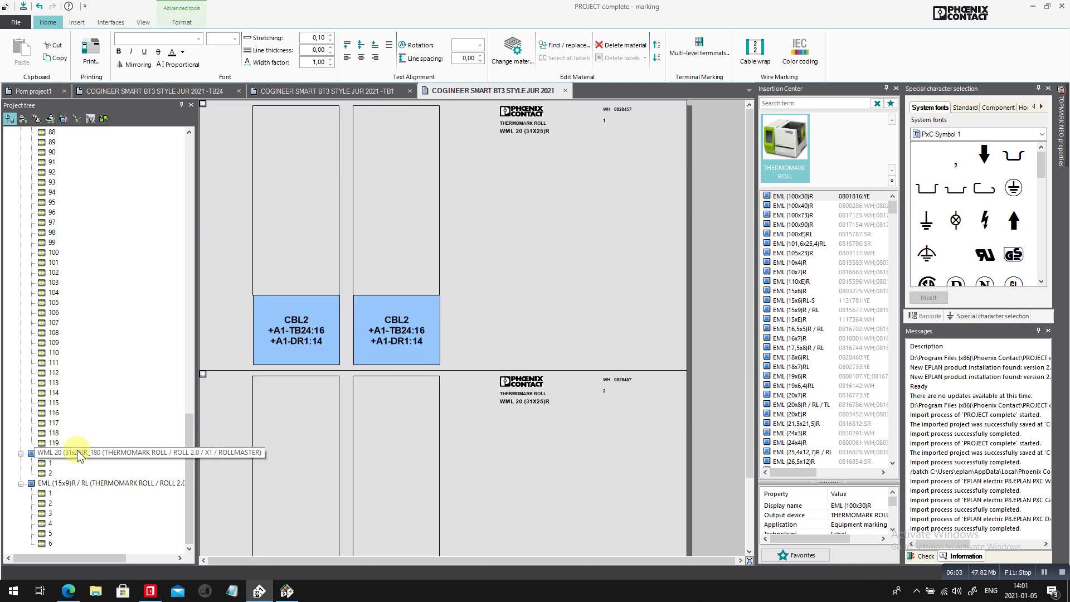
left_click(83, 483)
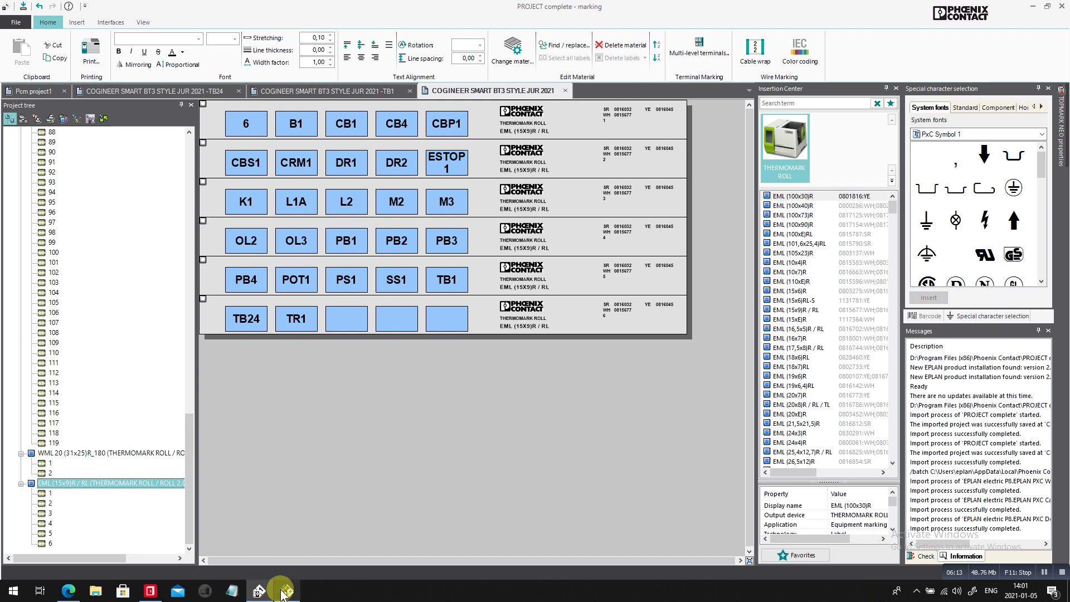
Switch back to EPLAN Pro Panel, display the whole S1:Enclosure in the 3D layout space and select the project.
left_click(150, 590)
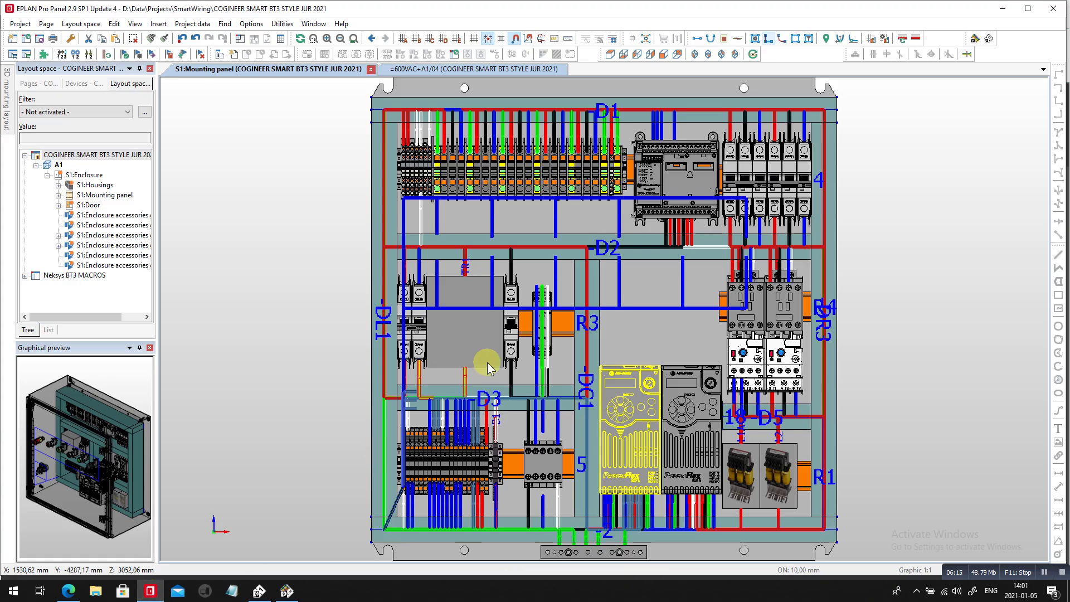
double_click(84, 174)
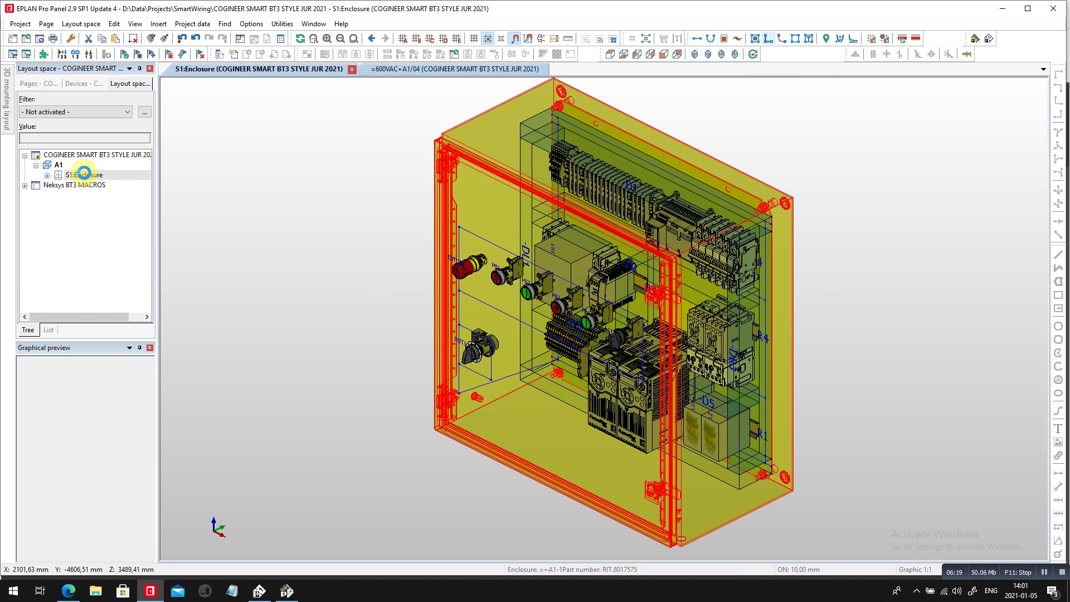
left_click(83, 174)
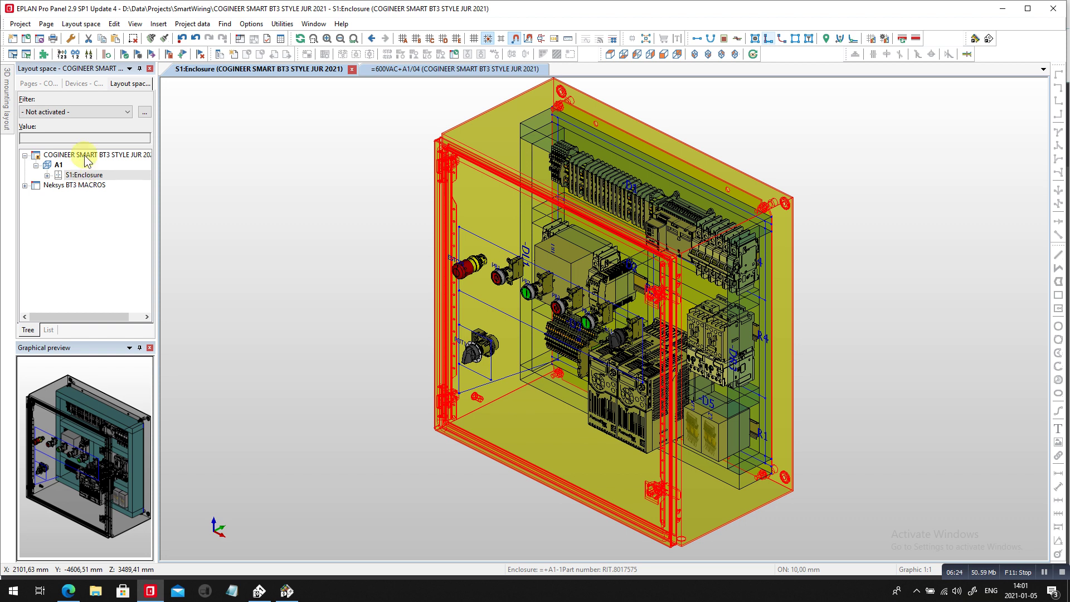
left_click(109, 154)
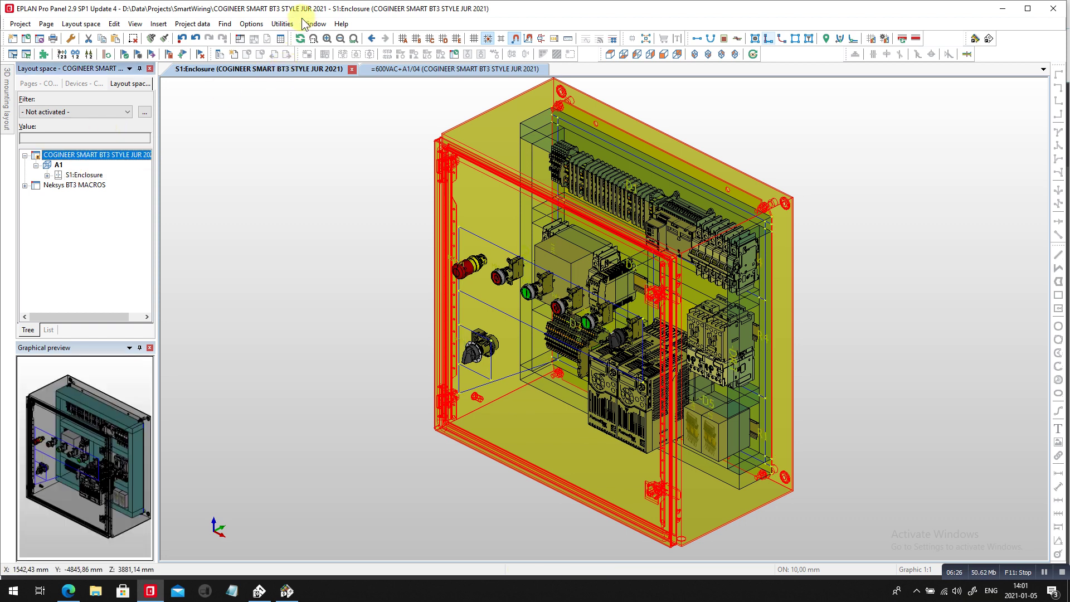
left_click(283, 24)
mouse_move(345, 49)
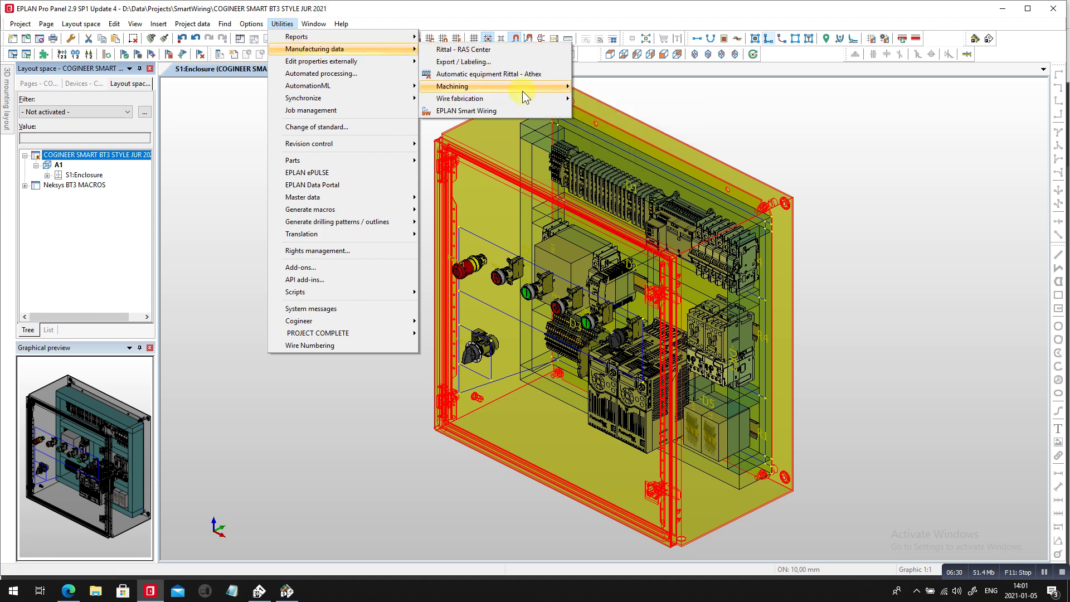
mouse_move(522, 88)
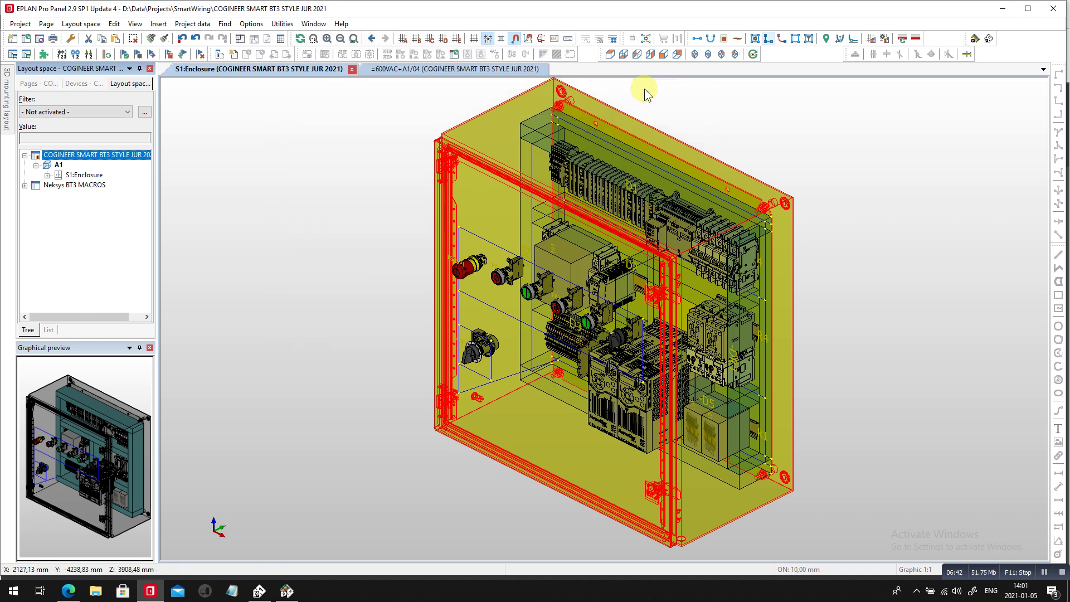
Switch to PROJECT complete planning and show the order and price calculation functions for terminal strip TB1.
key("alt+Tab")
key("alt+Tab")
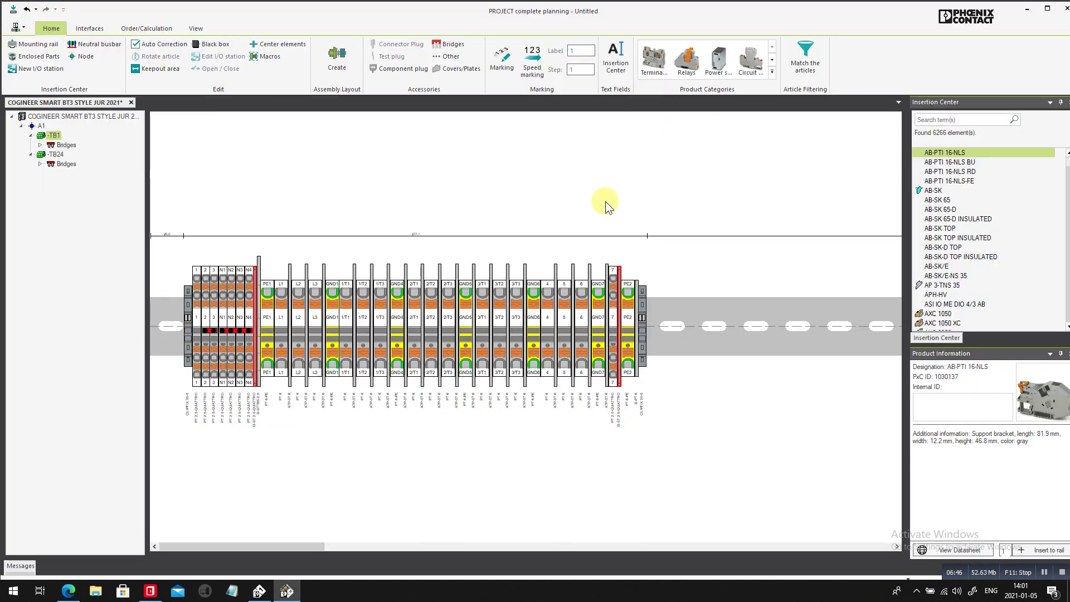
left_click(146, 28)
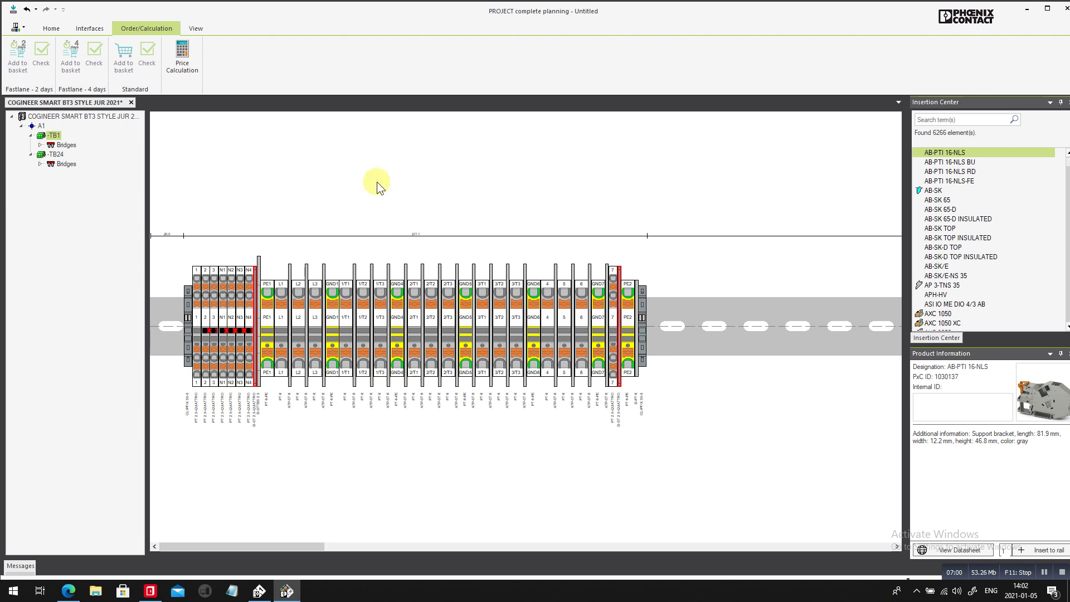
Switch to PROJECT complete marking and review the label sheets of terminal strips TB24 and TB1 and of the overall project.
key("alt+Tab")
key("alt+Tab")
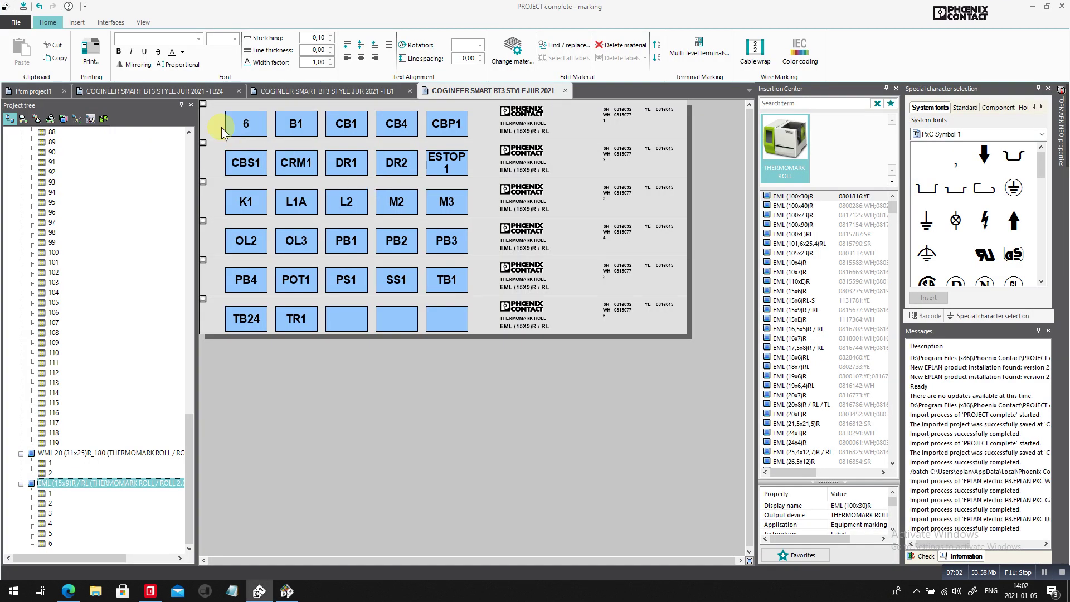
left_click(172, 91)
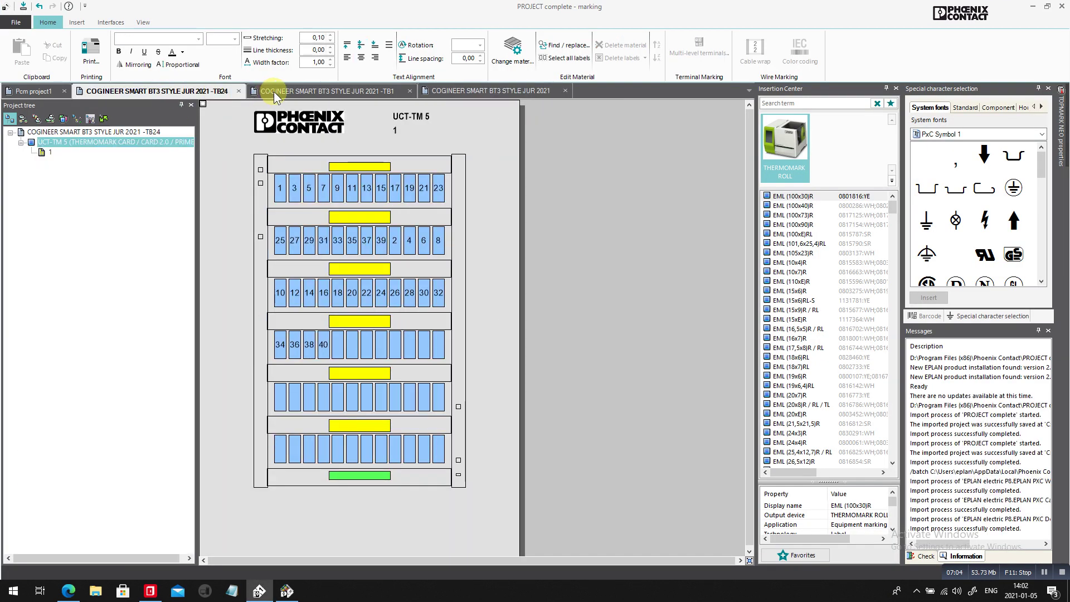
left_click(274, 93)
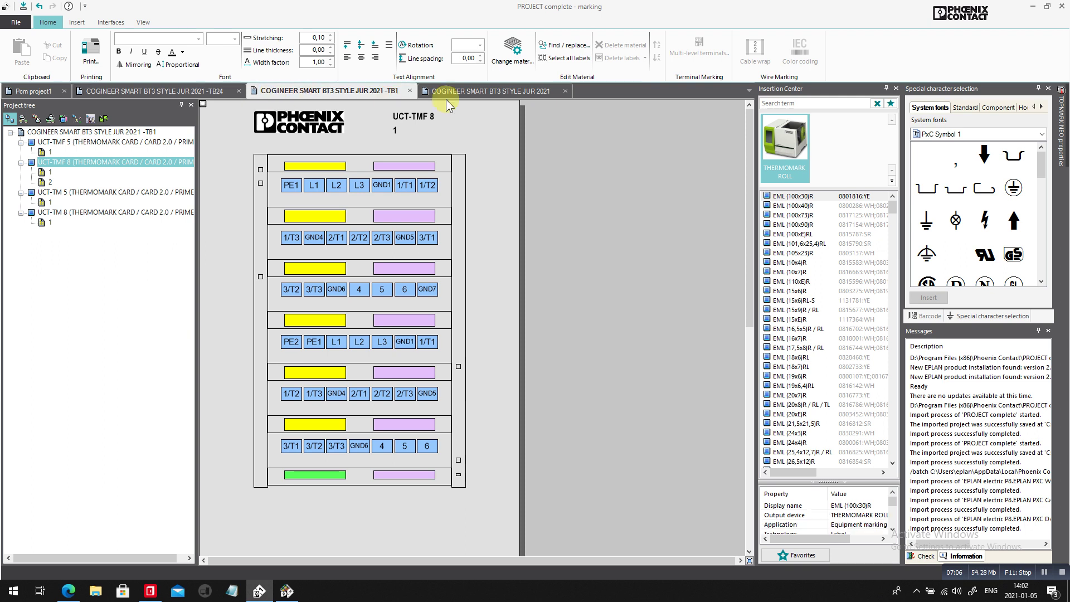
left_click(486, 91)
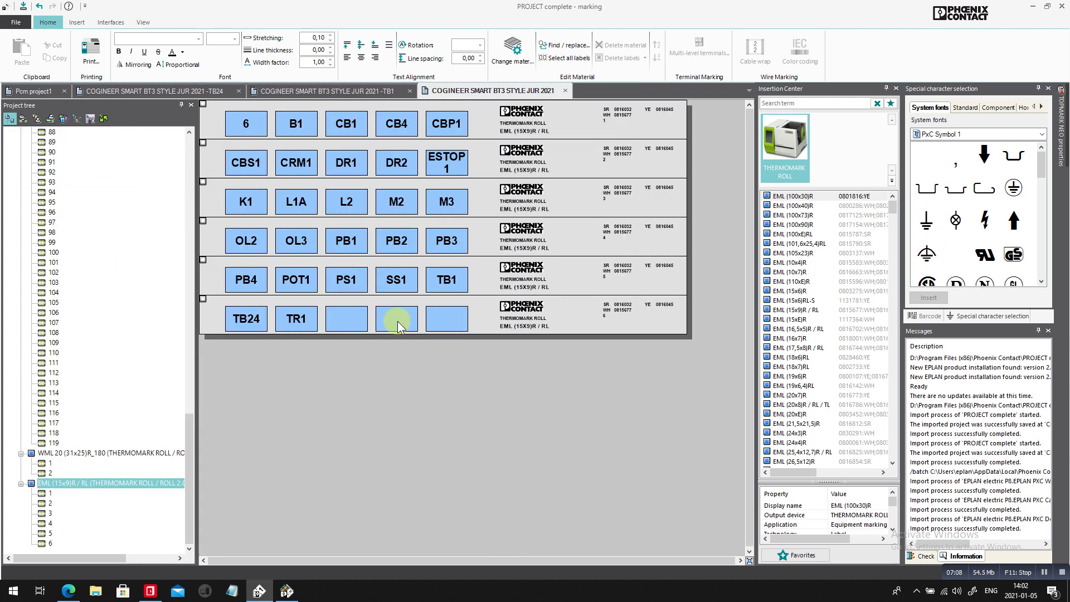
Switch to EPLAN Pro Panel and open the project's title page from CA1, EAA&INFO, looking through the page structure.
key("alt+Tab")
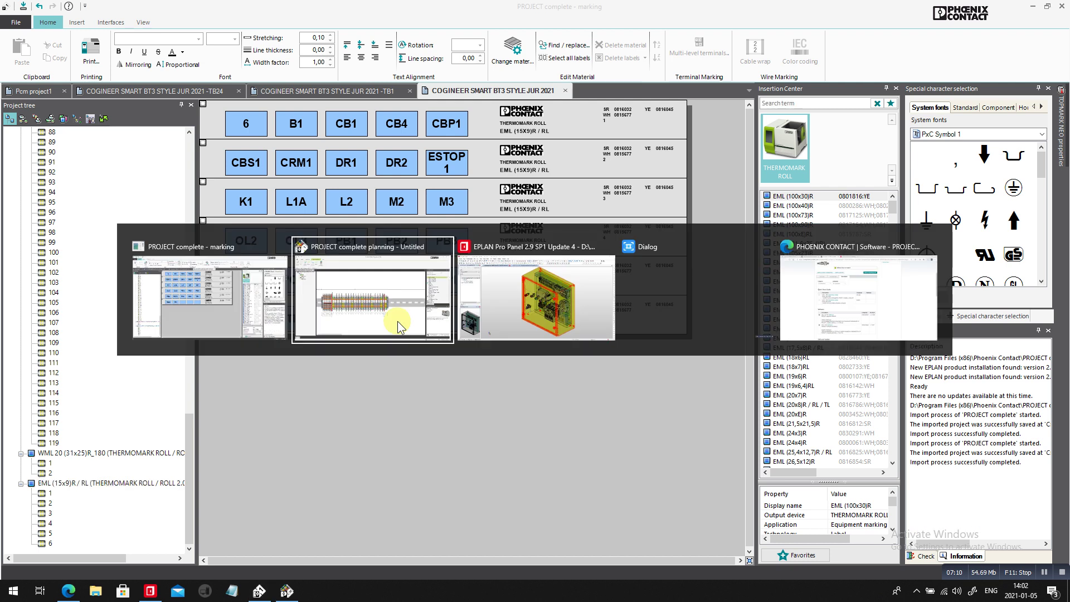
key("alt+Tab")
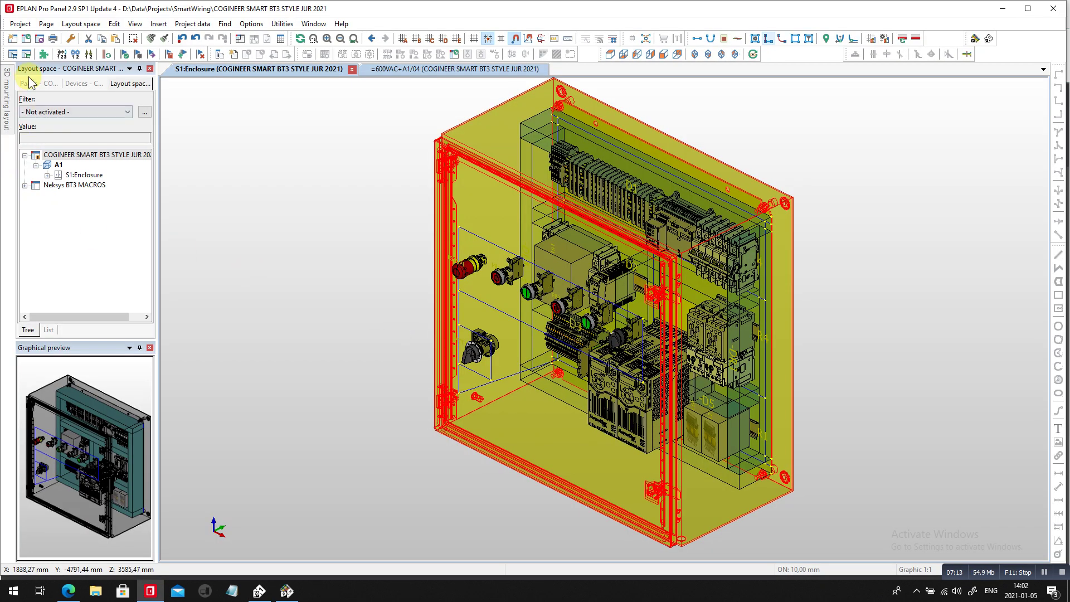
left_click(31, 83)
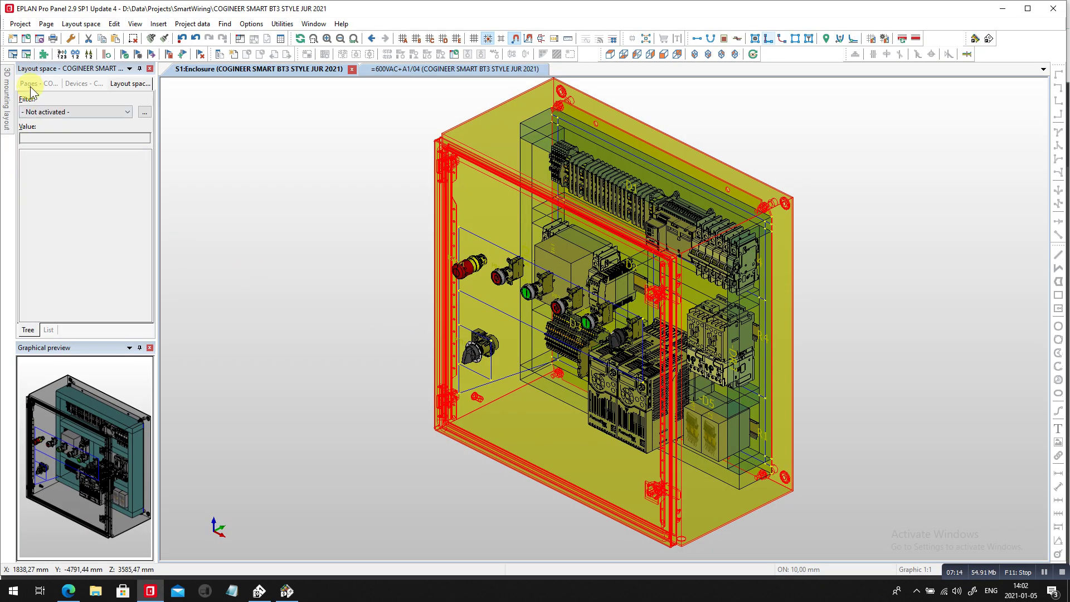
left_click(96, 184)
left_click(96, 184)
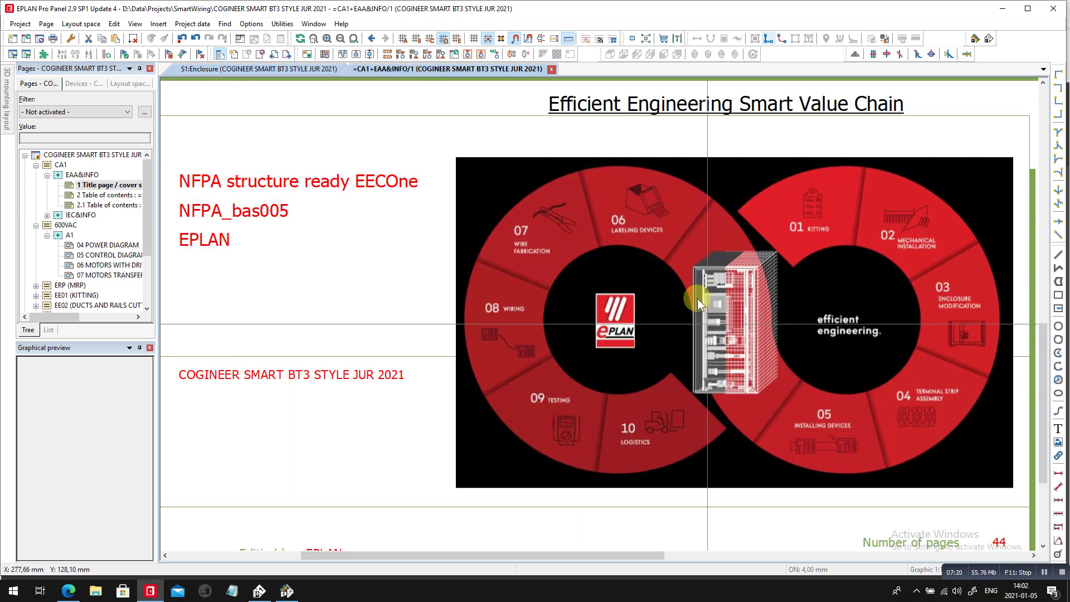
scroll(148, 231, "down", 3)
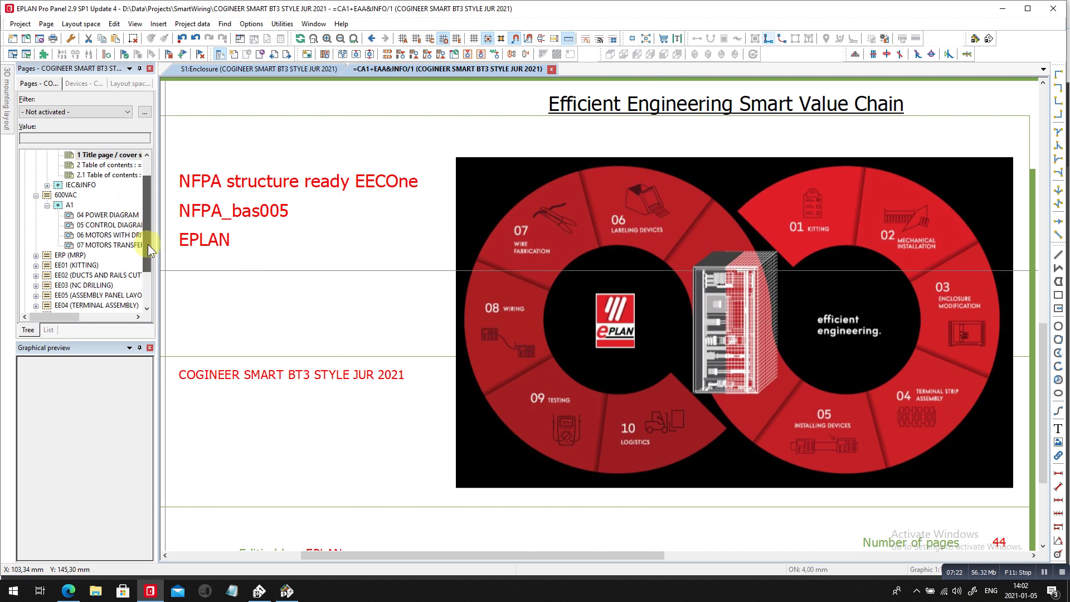